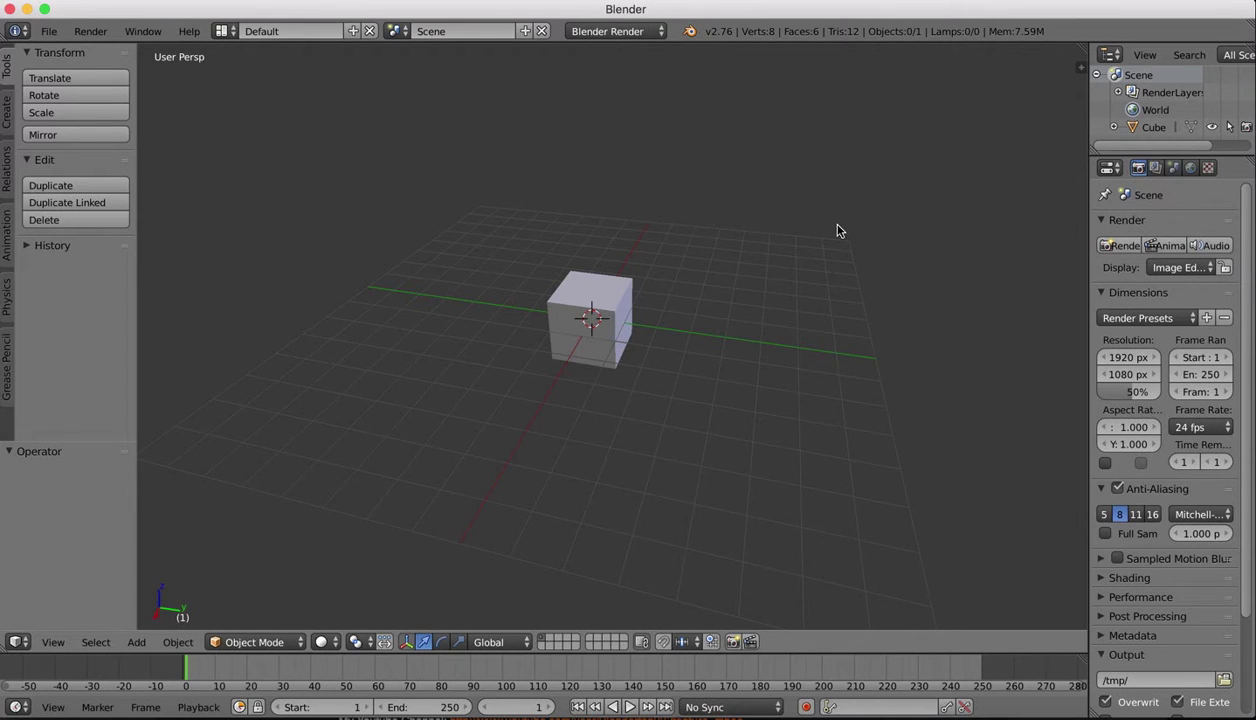
- Delete the default cube from the scene
{"action": "right_click", "coordinate": [593, 303]}
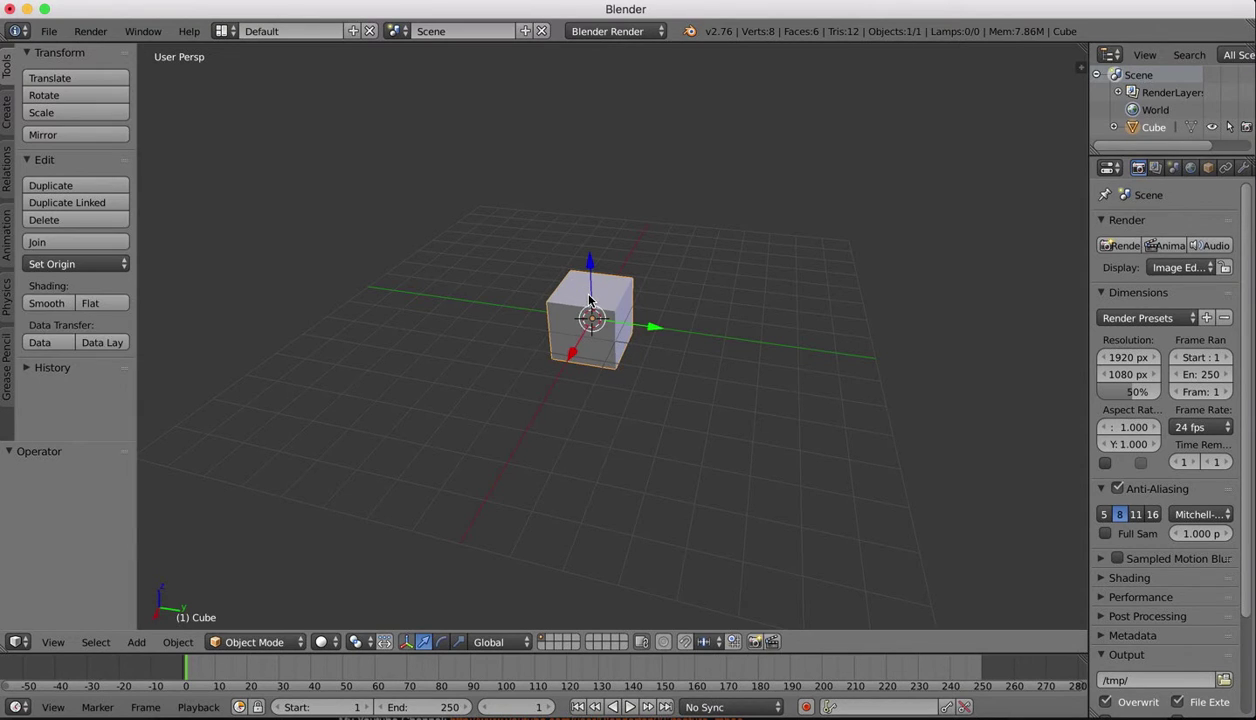
{"action": "key", "text": "x"}
{"action": "left_click", "coordinate": [591, 298]}
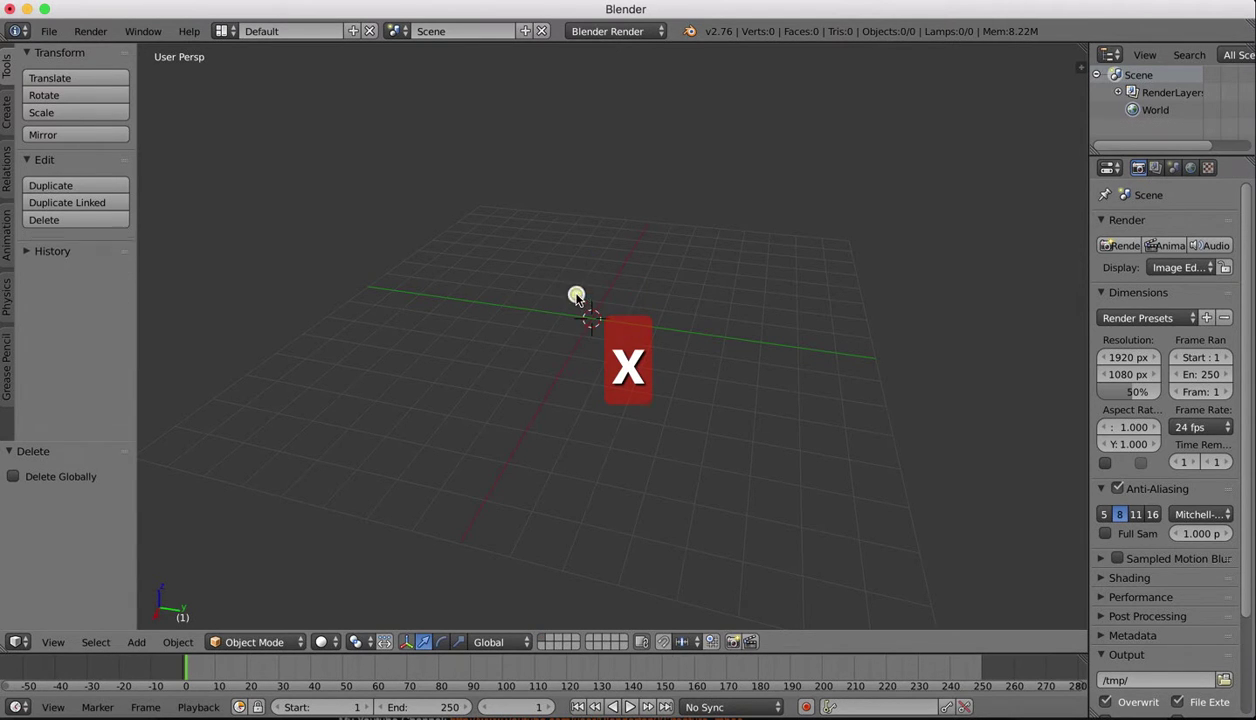
- Add a plane at the origin and scale it up about 8 times to cover the grid
{"action": "left_click", "coordinate": [8, 102]}
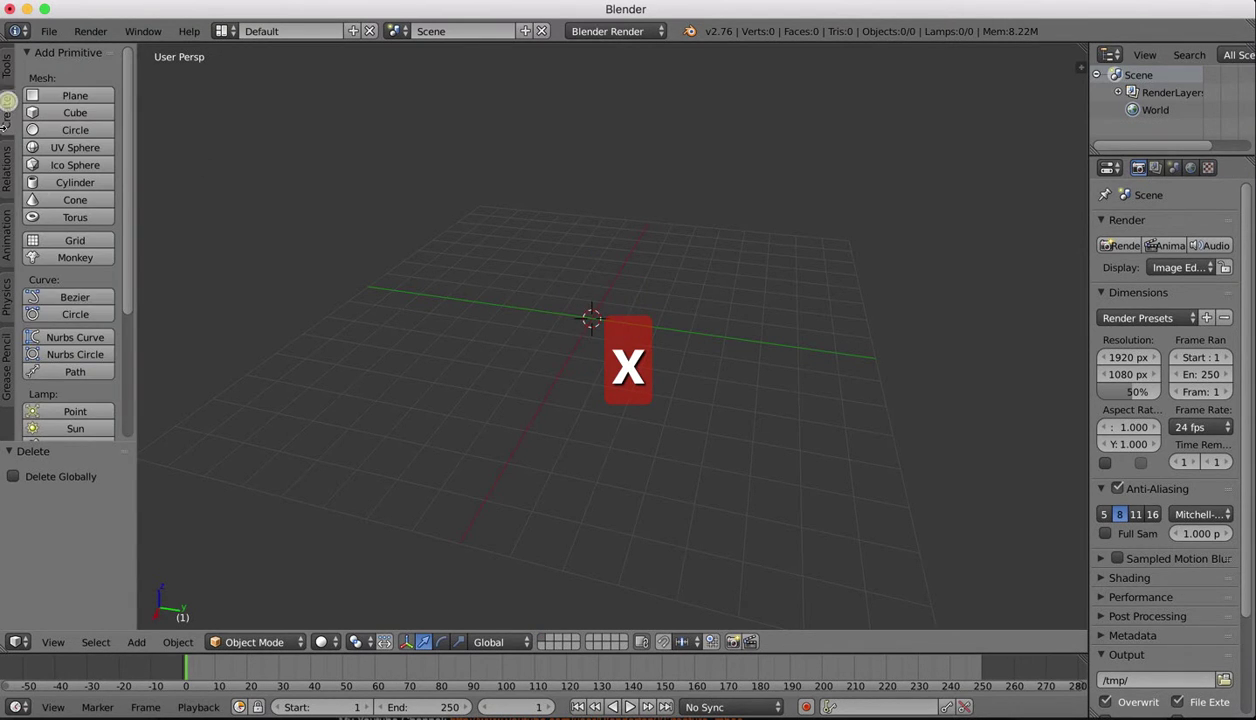
{"action": "left_click", "coordinate": [75, 95]}
{"action": "key", "text": "s"}
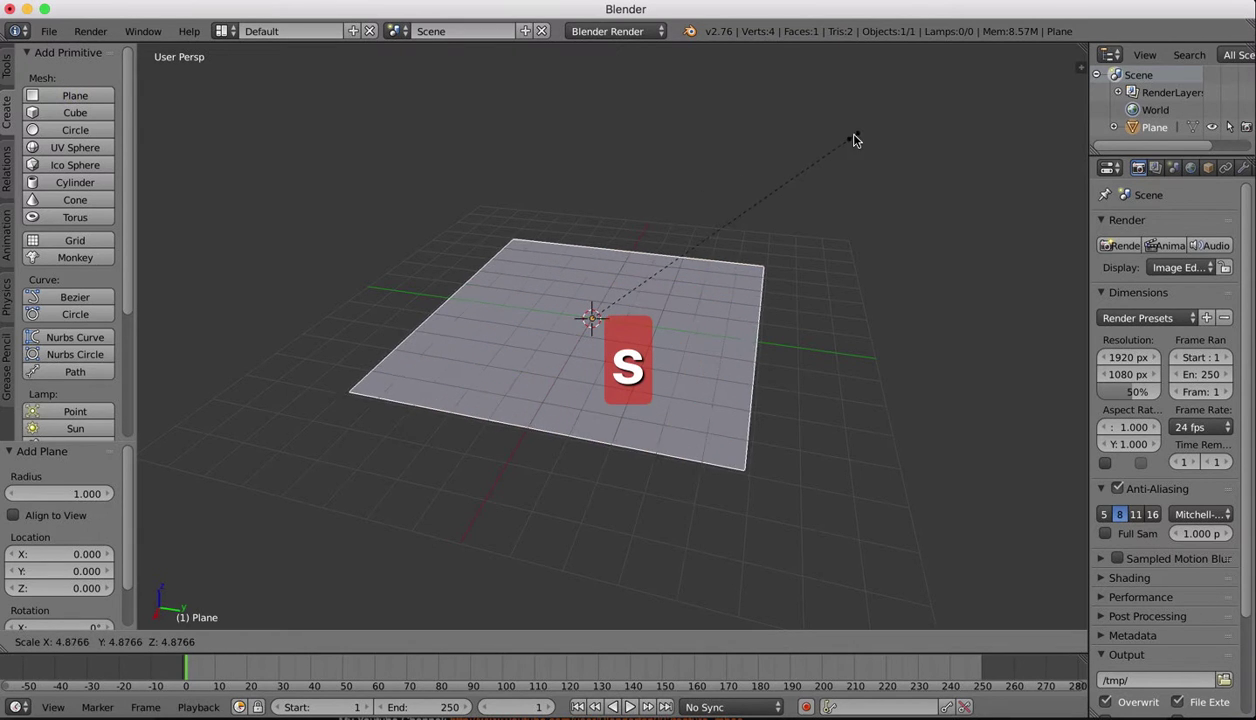
{"action": "left_click", "coordinate": [1028, 617]}
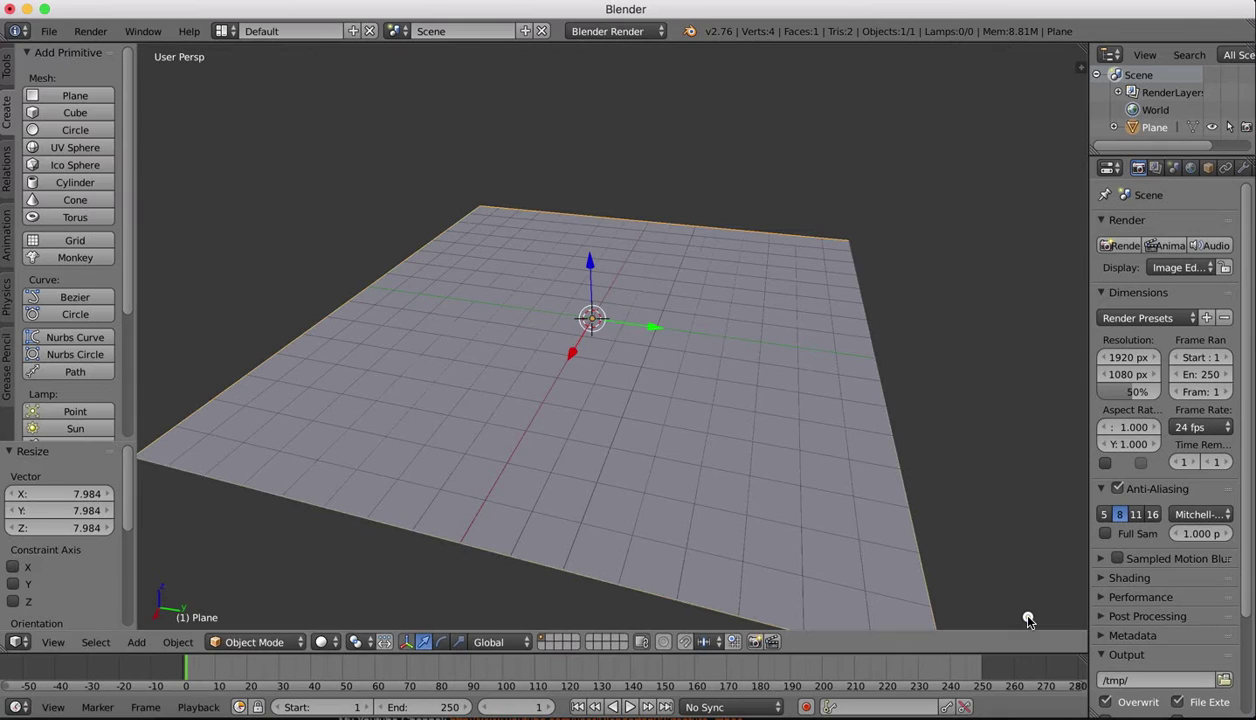
- Add a UV sphere at the centre of the plane and set its shading to smooth
{"action": "left_click", "coordinate": [75, 147]}
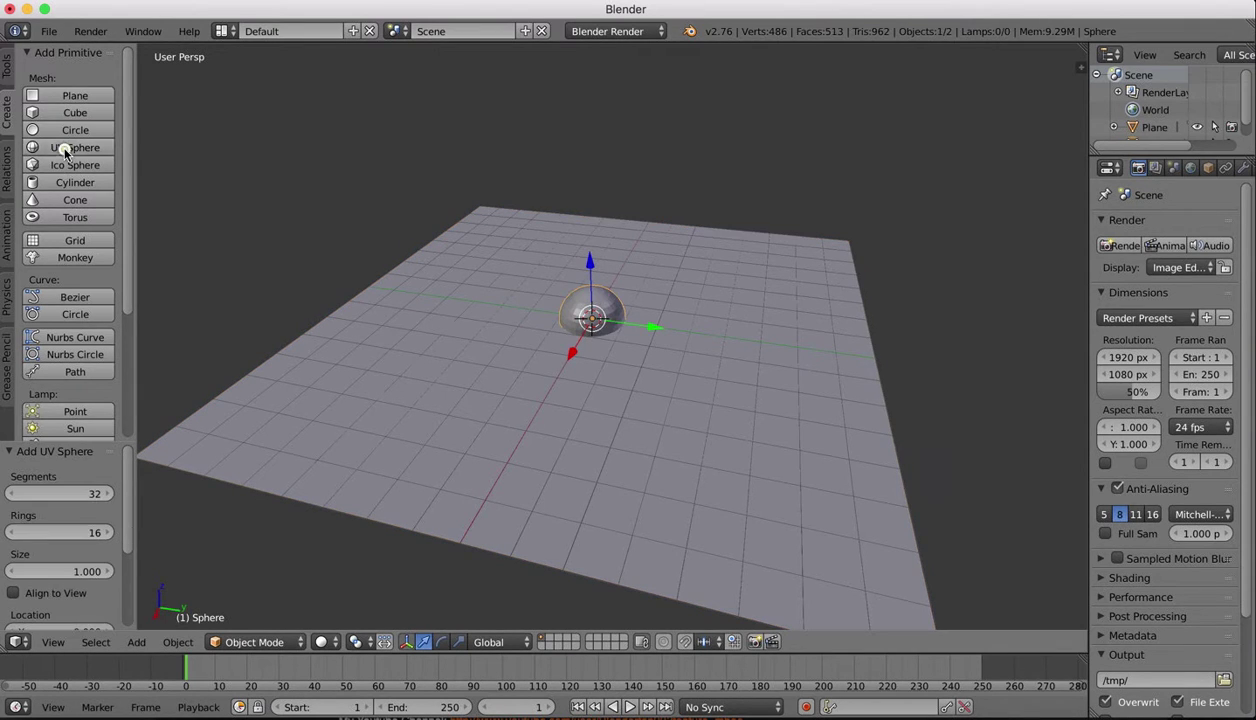
{"action": "left_click", "coordinate": [7, 67]}
{"action": "left_click", "coordinate": [47, 303]}
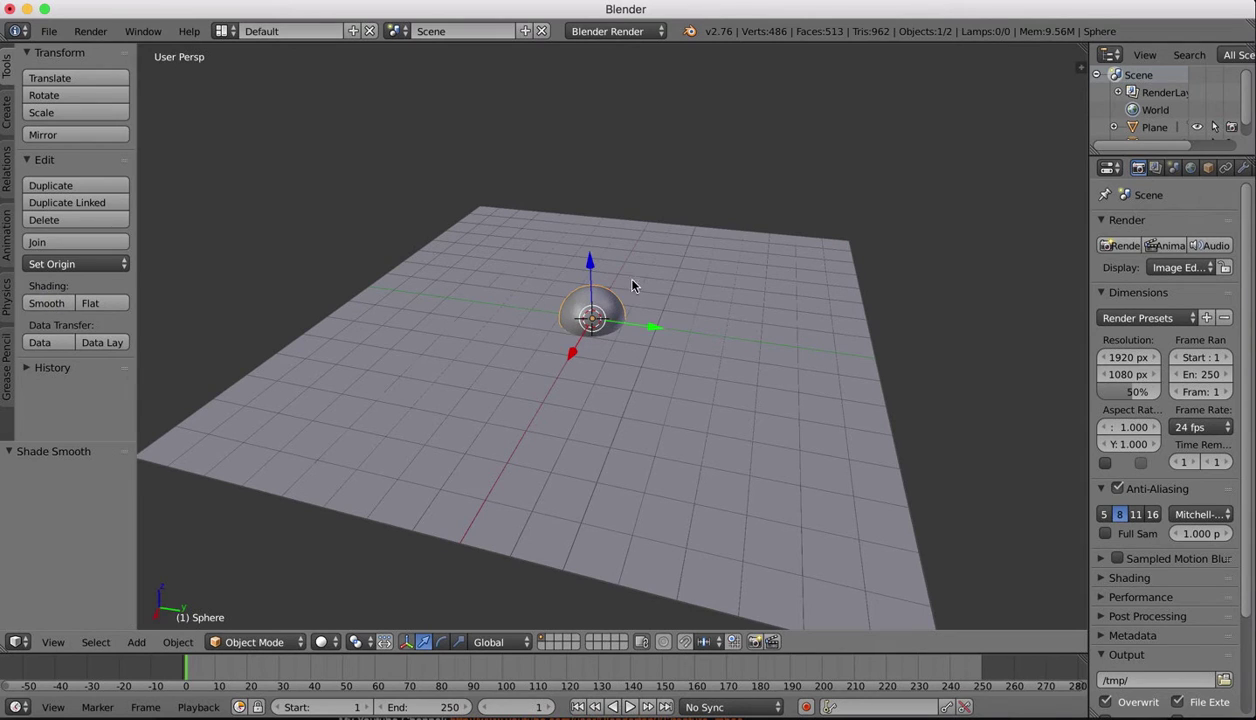
- Raise the sphere above the plane along Z by about 5.7 units, plus another 1.6 units
{"action": "left_click_drag", "start_coordinate": [591, 259], "coordinate": [589, 25]}
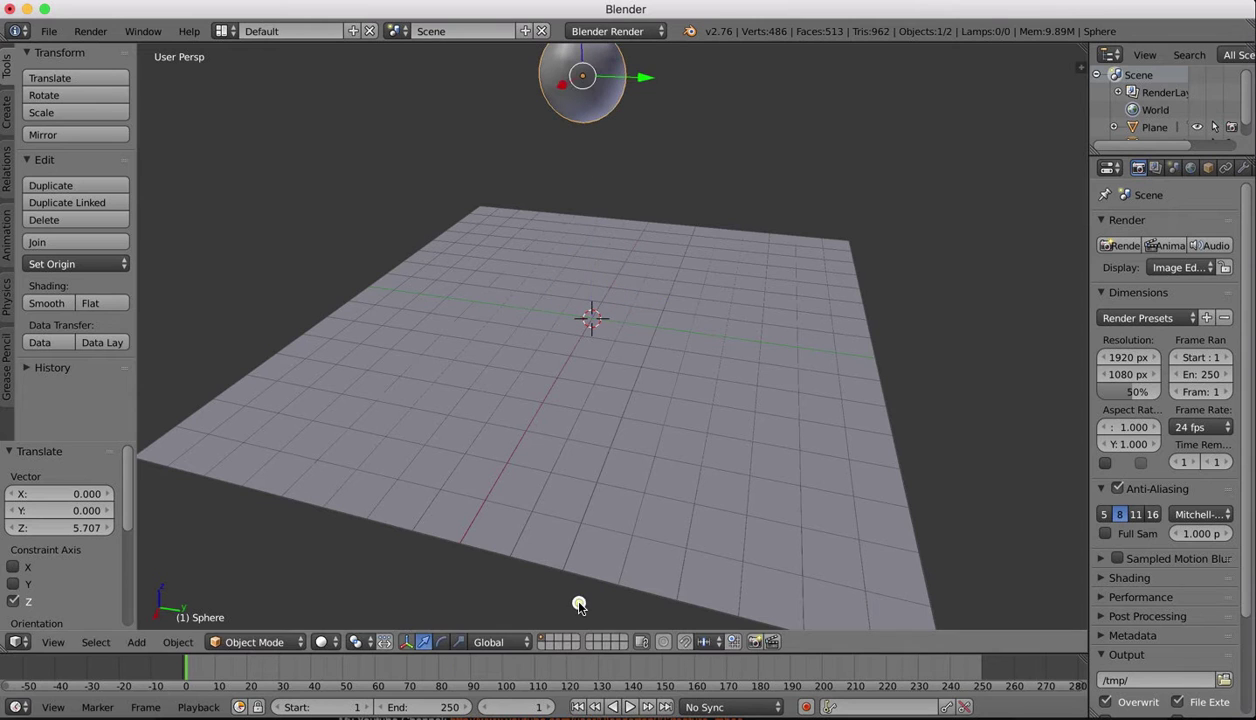
{"action": "scroll", "coordinate": [586, 310], "scroll_direction": "down", "scroll_amount": 6}
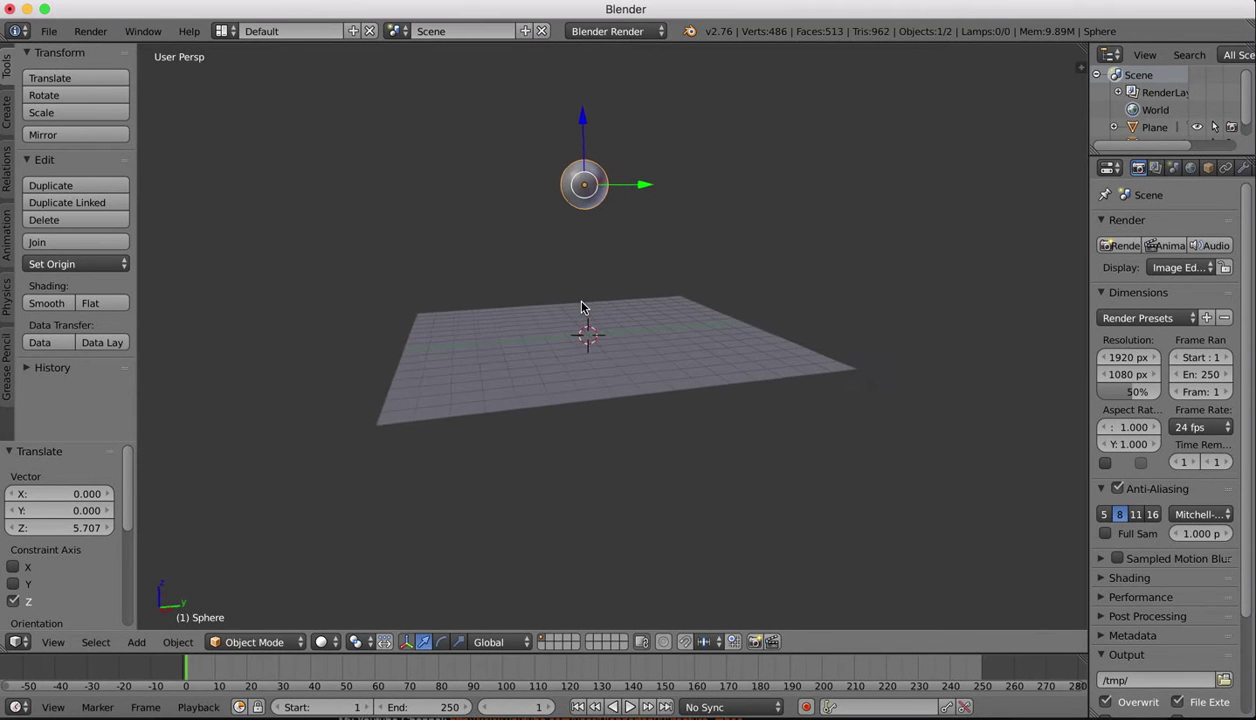
{"action": "left_click_drag", "start_coordinate": [582, 123], "coordinate": [580, 84]}
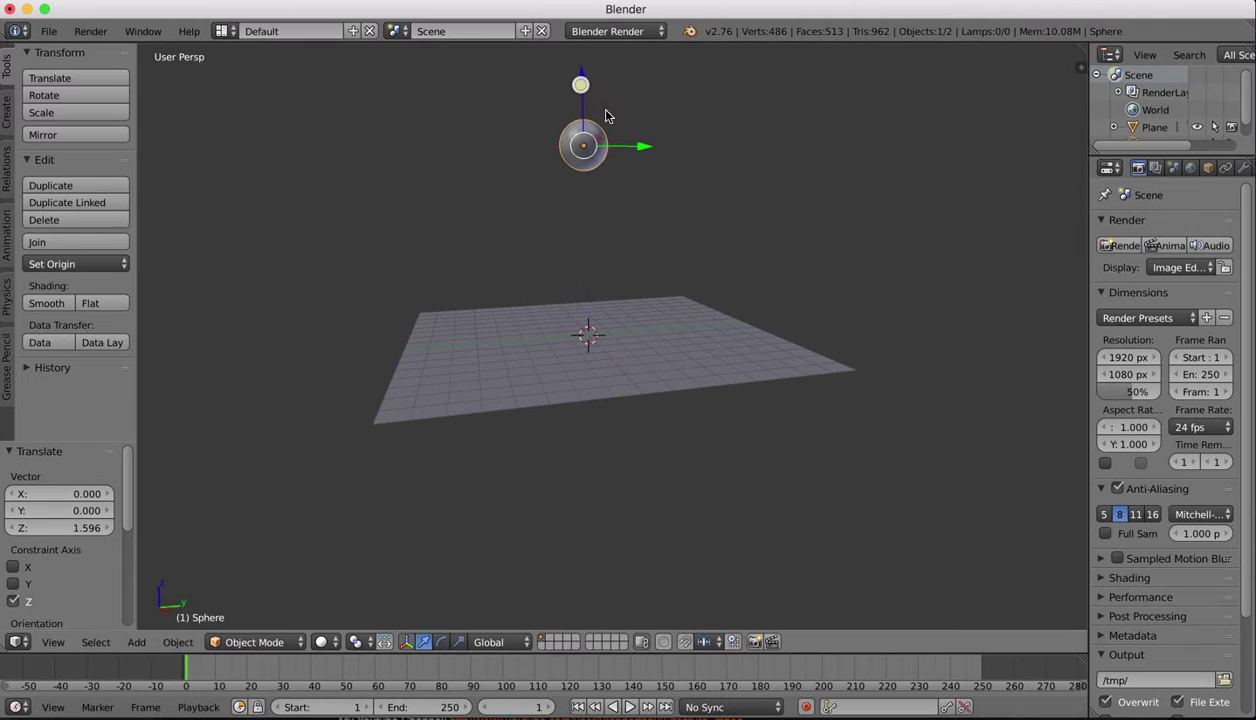
{"action": "middle_click_drag", "start_coordinate": [719, 188], "coordinate": [734, 197]}
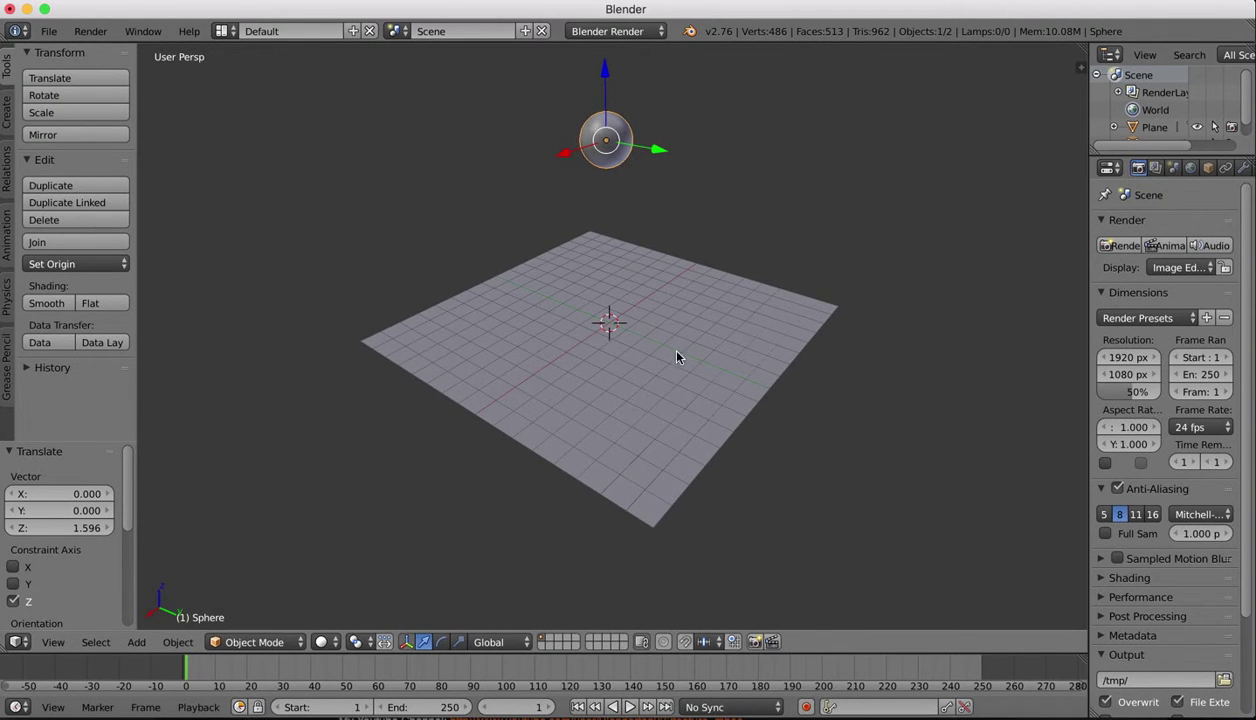
- In front view, raise the sphere about 0.94 units further along Z and insert a LocRotScale keyframe at frame 1
{"action": "left_click", "coordinate": [53, 642]}
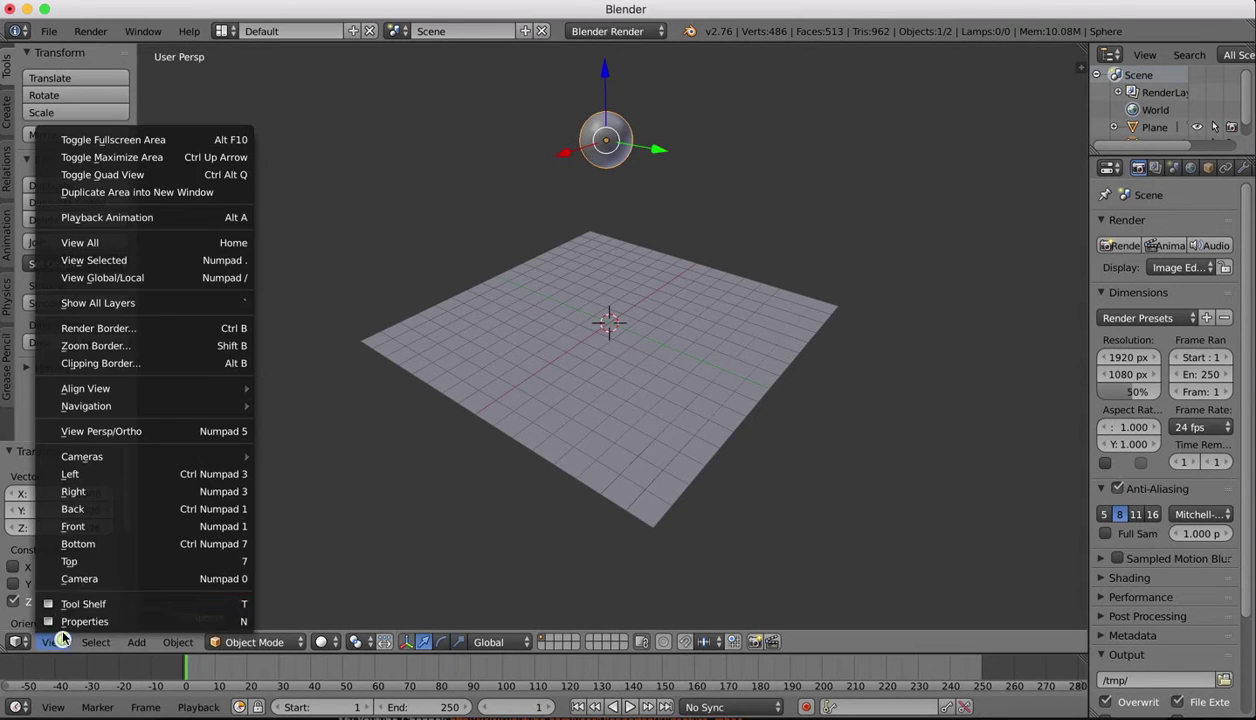
{"action": "left_click", "coordinate": [76, 536]}
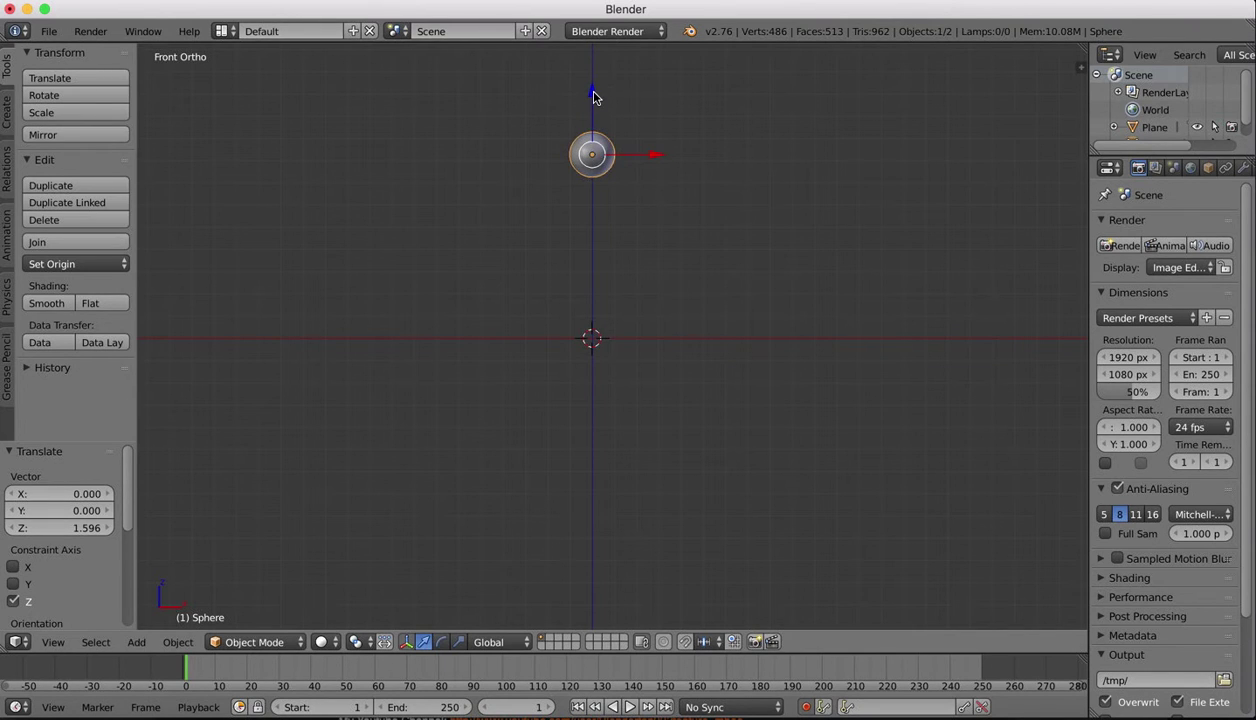
{"action": "left_click_drag", "start_coordinate": [593, 97], "coordinate": [591, 620]}
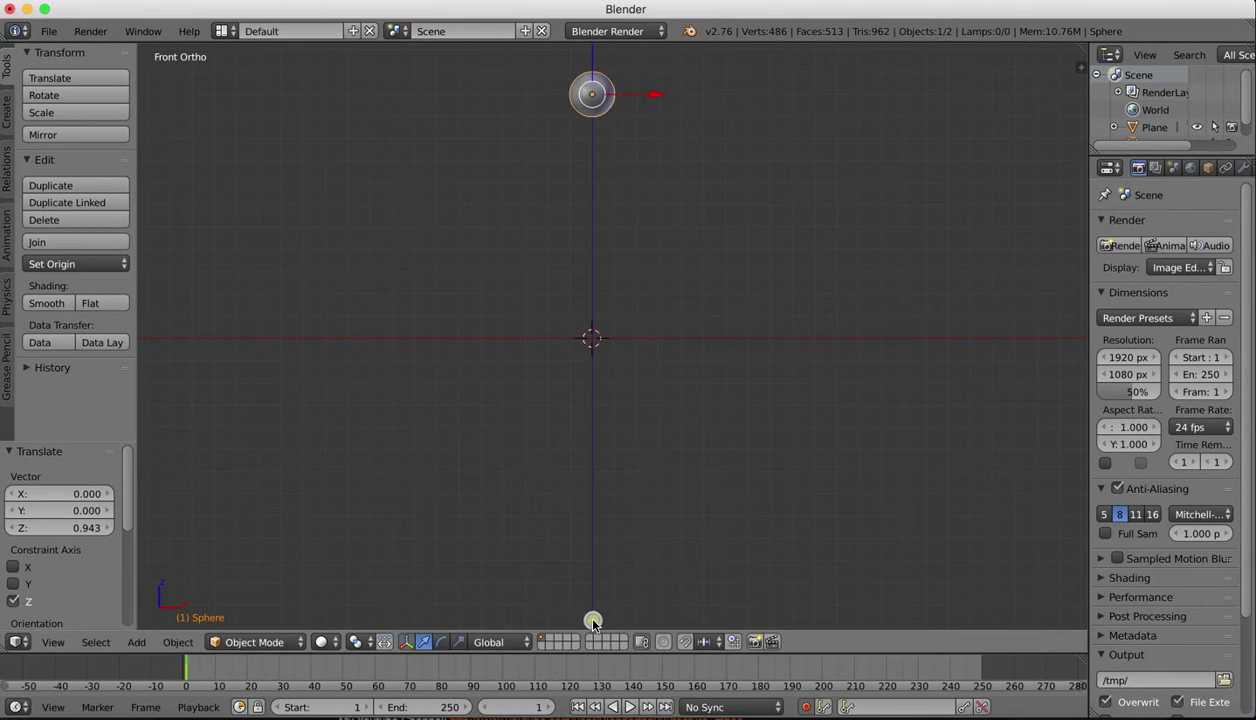
- At frame 15, lower the sphere about 9.94 units along Z onto the plane and insert a LocRotScale keyframe
{"action": "left_click", "coordinate": [232, 668]}
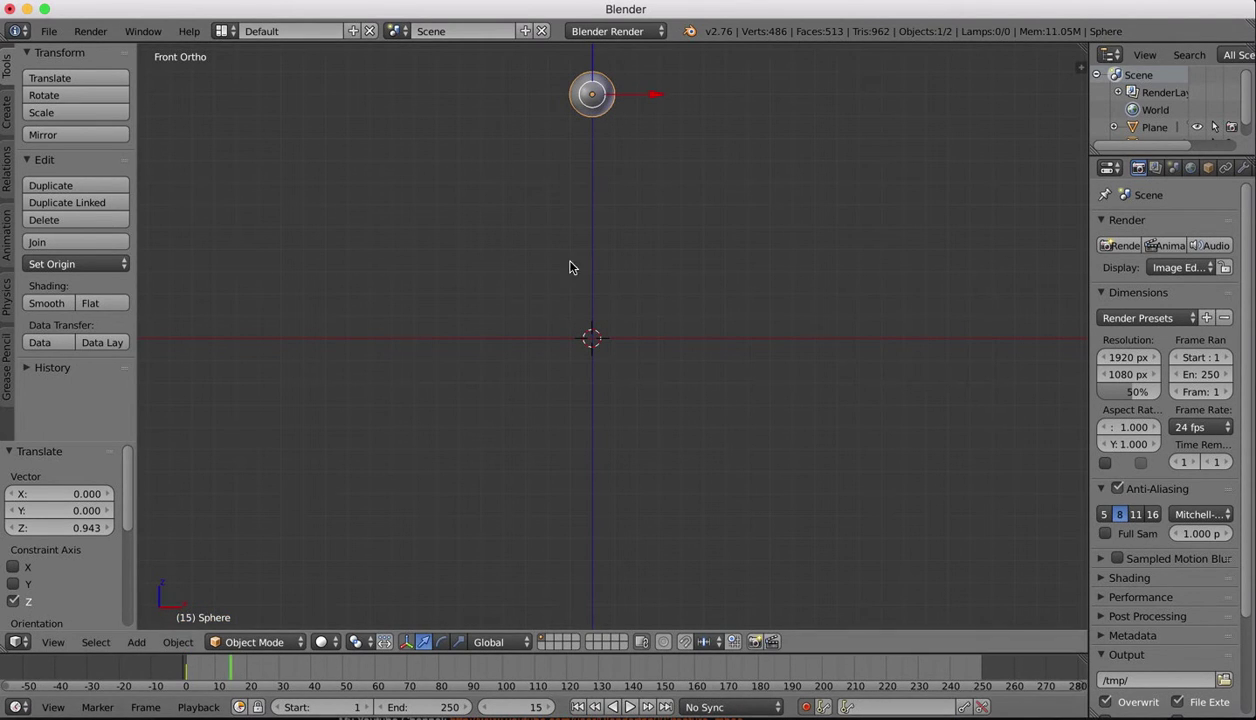
{"action": "scroll", "coordinate": [624, 197], "scroll_direction": "up", "scroll_amount": 3, "text": "shift"}
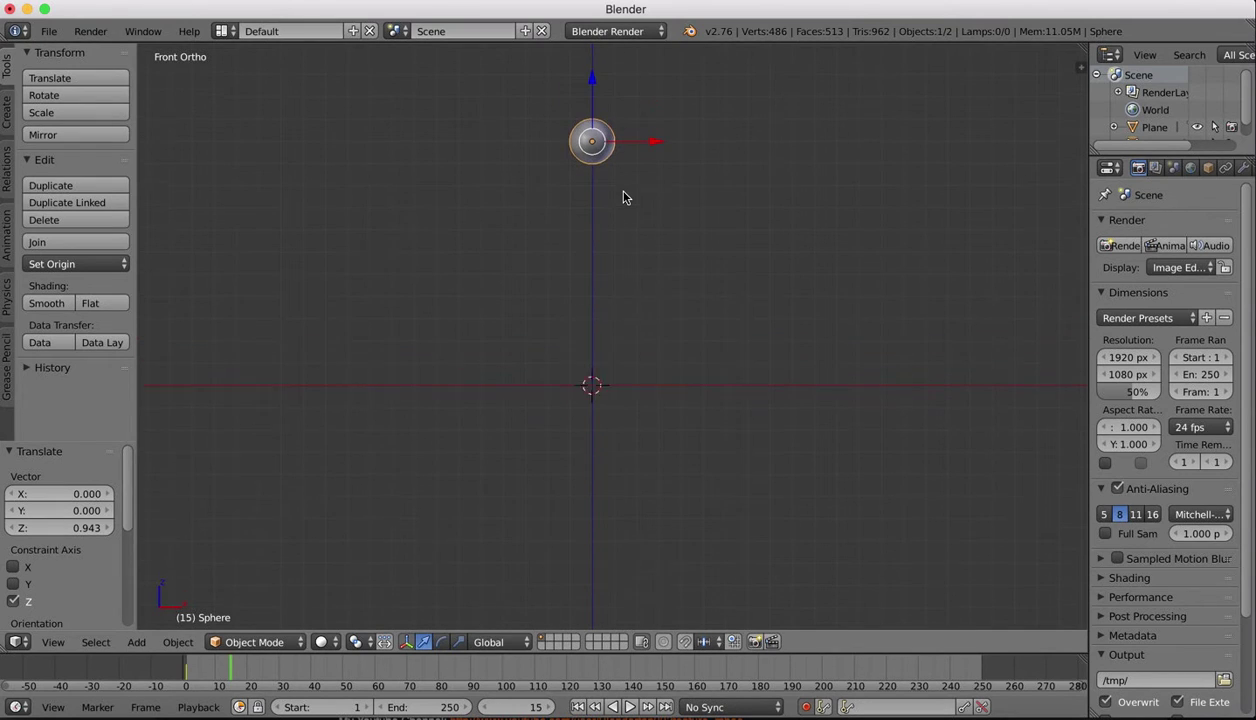
{"action": "left_click_drag", "start_coordinate": [590, 100], "coordinate": [600, 321]}
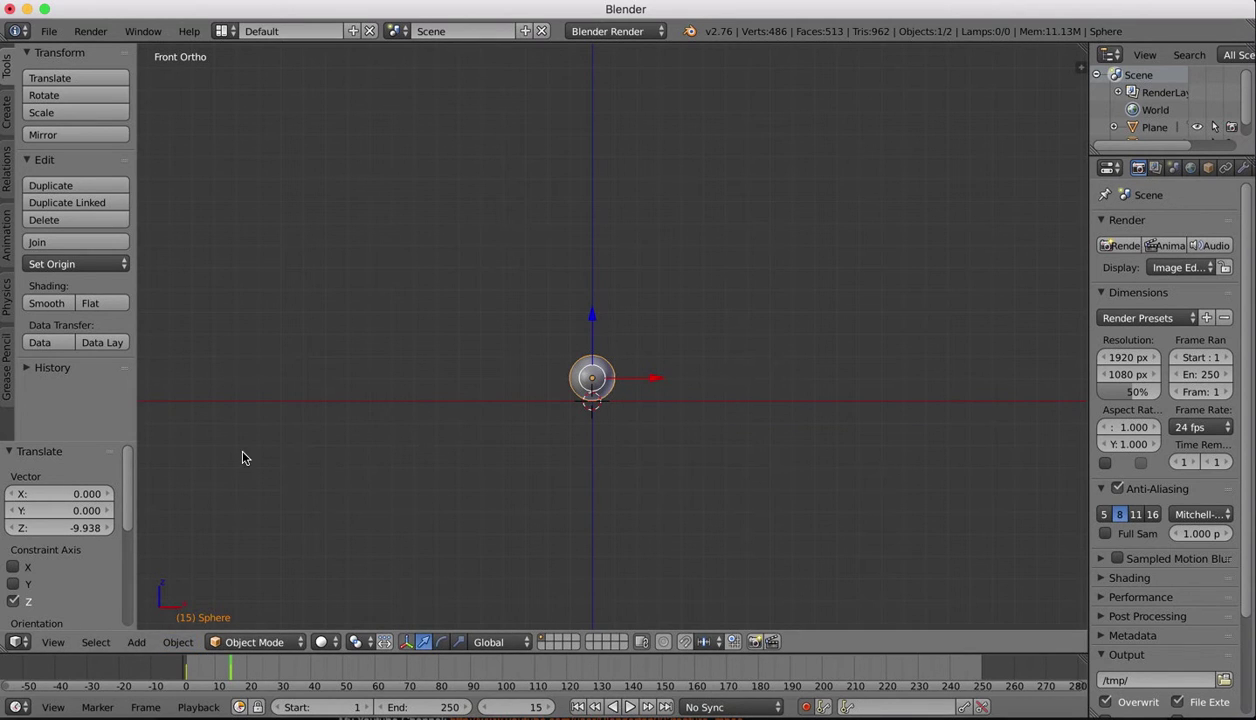
- Play the sphere's drop animation from the first frame in a perspective view, and stop playback
{"action": "scroll", "coordinate": [477, 304], "scroll_direction": "right", "scroll_amount": 5}
{"action": "scroll", "coordinate": [477, 304], "scroll_direction": "down", "scroll_amount": 3}
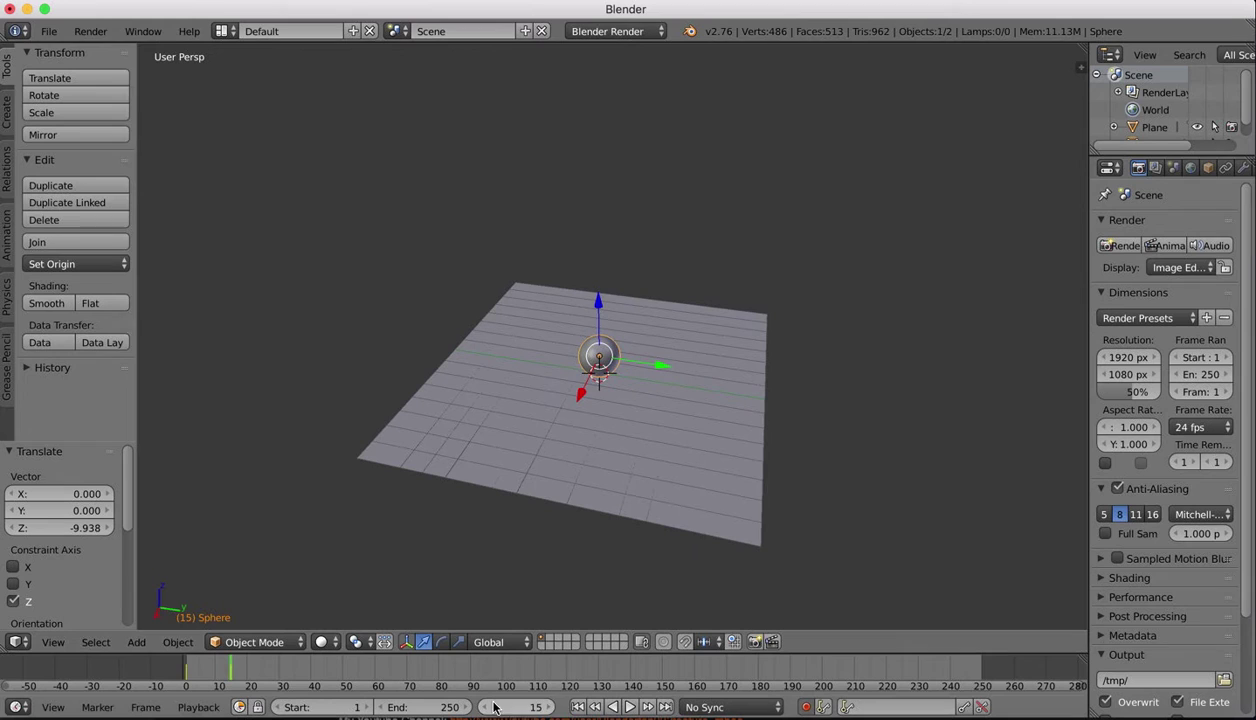
{"action": "left_click", "coordinate": [578, 706]}
{"action": "left_click", "coordinate": [627, 706]}
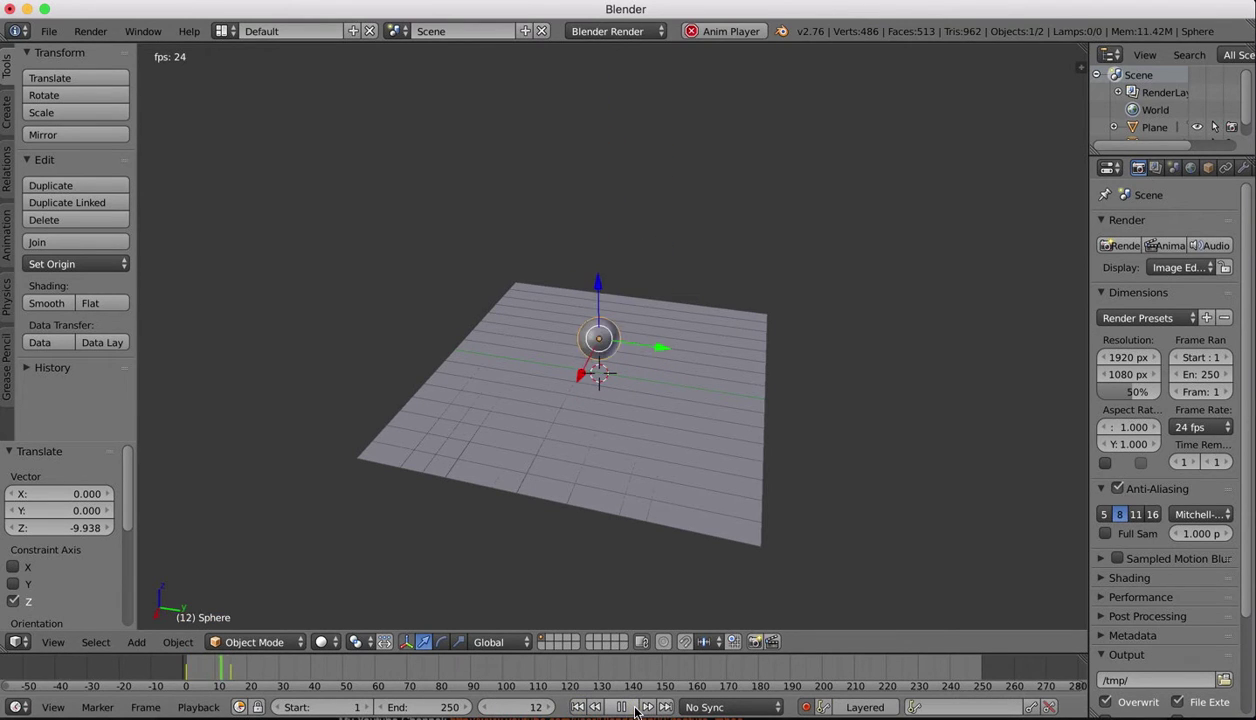
{"action": "left_click", "coordinate": [632, 707]}
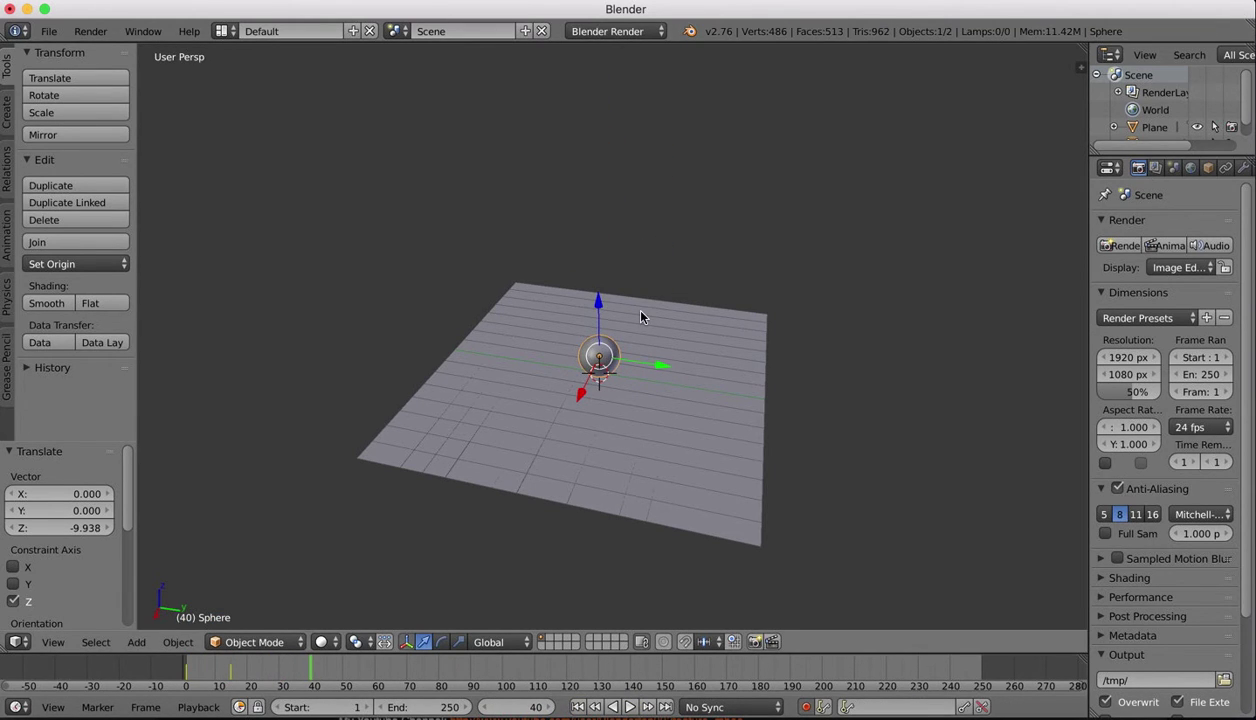
{"action": "scroll", "coordinate": [601, 227], "scroll_direction": "down", "scroll_amount": 5}
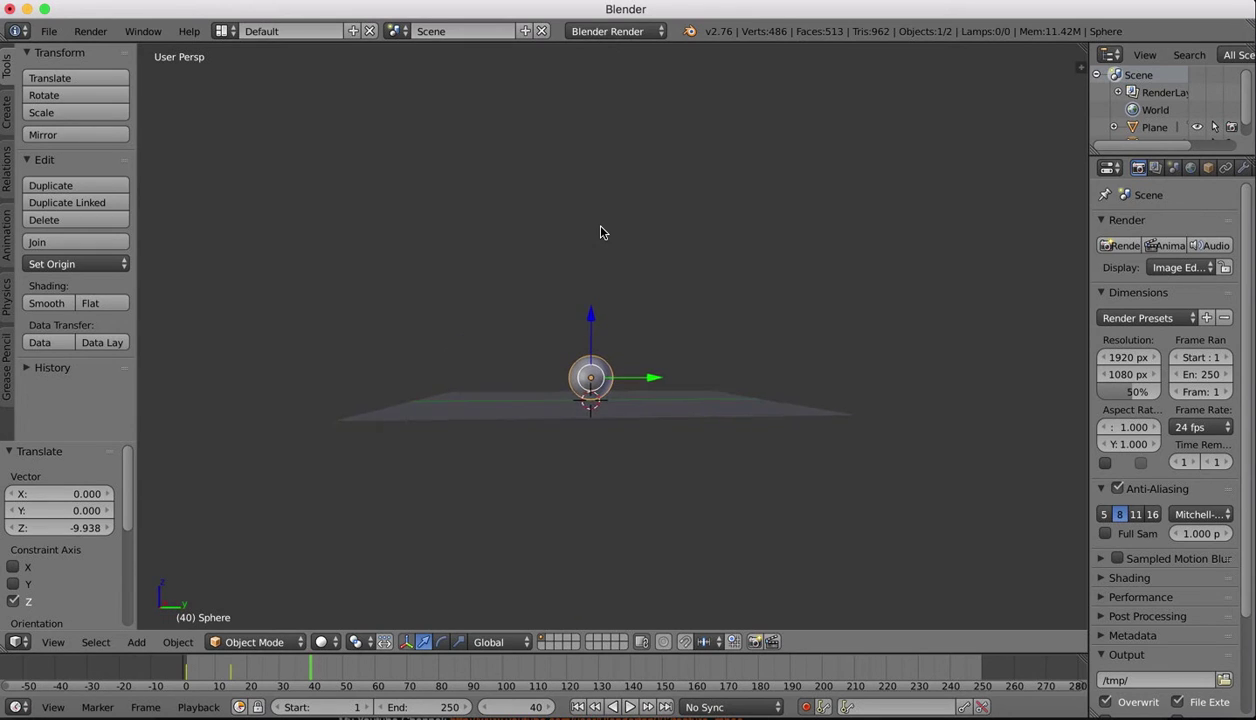
{"action": "scroll", "coordinate": [601, 227], "scroll_direction": "up", "scroll_amount": 4}
{"action": "scroll", "coordinate": [601, 232], "scroll_direction": "down", "scroll_amount": 2}
{"action": "scroll", "coordinate": [601, 232], "scroll_direction": "left", "scroll_amount": 1, "text": "shift"}
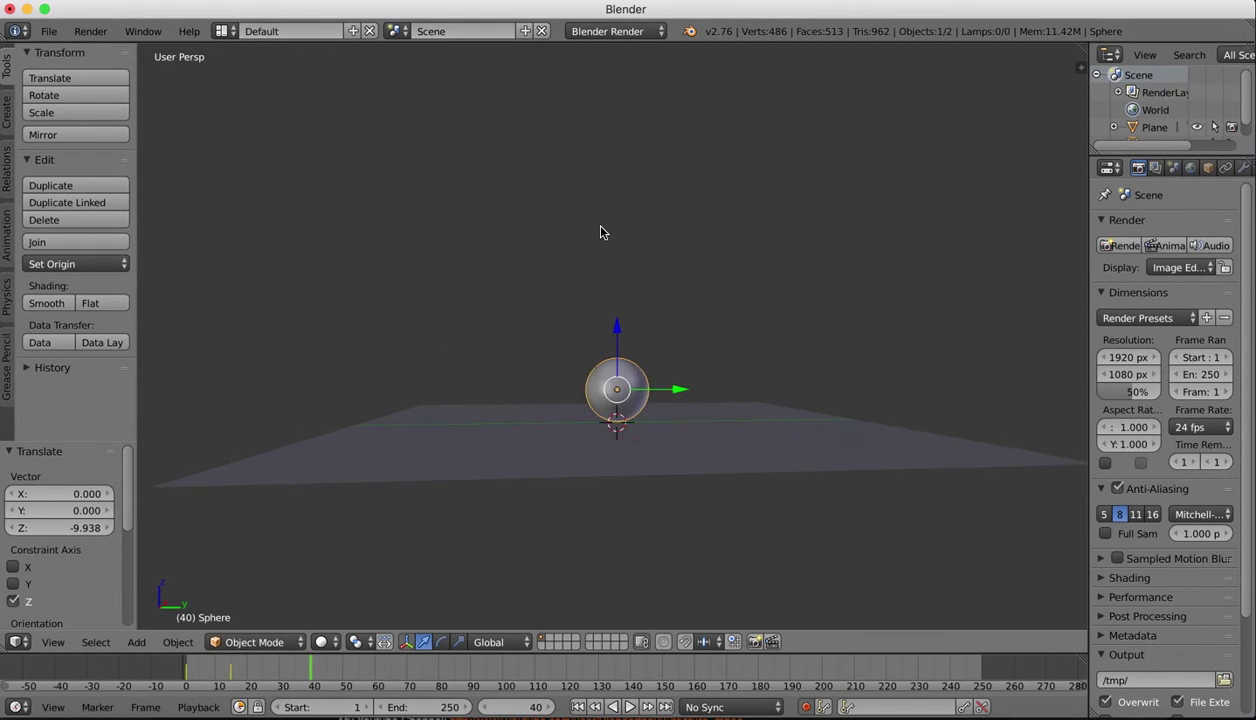
{"action": "scroll", "coordinate": [601, 232], "scroll_direction": "down", "scroll_amount": 1}
{"action": "scroll", "coordinate": [601, 227], "scroll_direction": "up", "scroll_amount": 4}
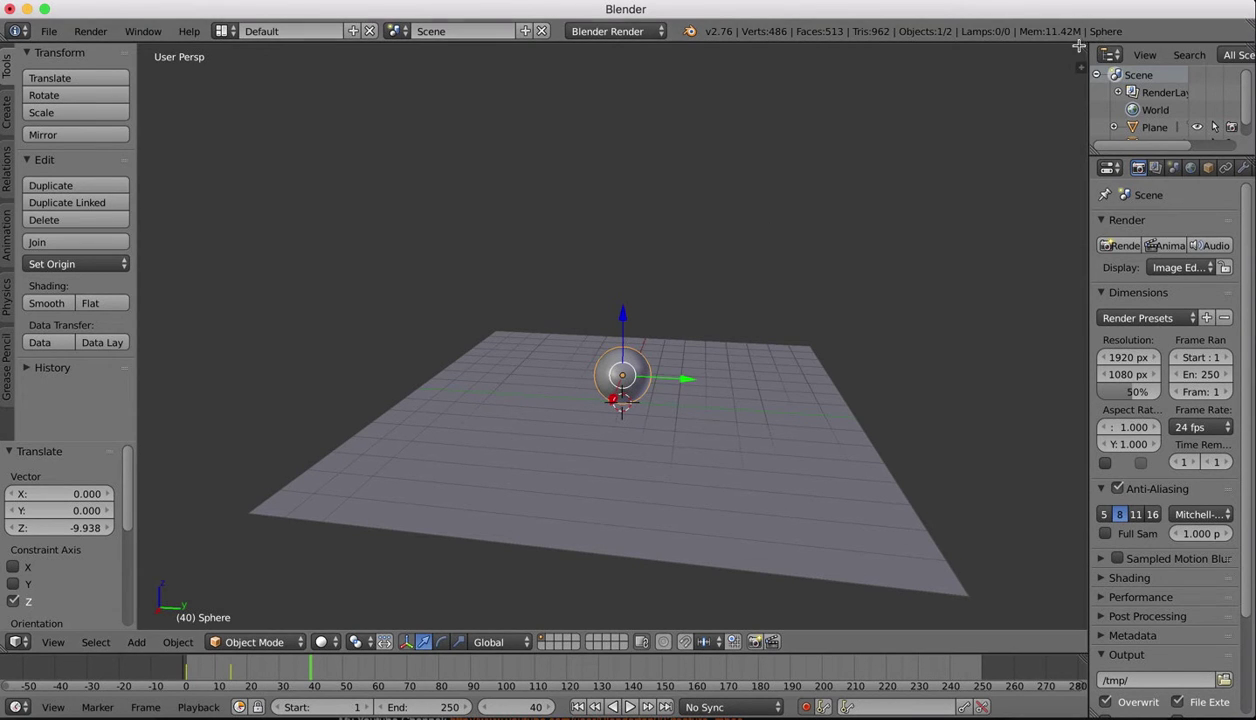
- Split the 3D view vertically, turn the new area into a wider Graph Editor, and frame all the sphere's curves
{"action": "left_click_drag", "start_coordinate": [1085, 47], "coordinate": [700, 108]}
{"action": "left_click_drag", "start_coordinate": [839, 219], "coordinate": [659, 216]}
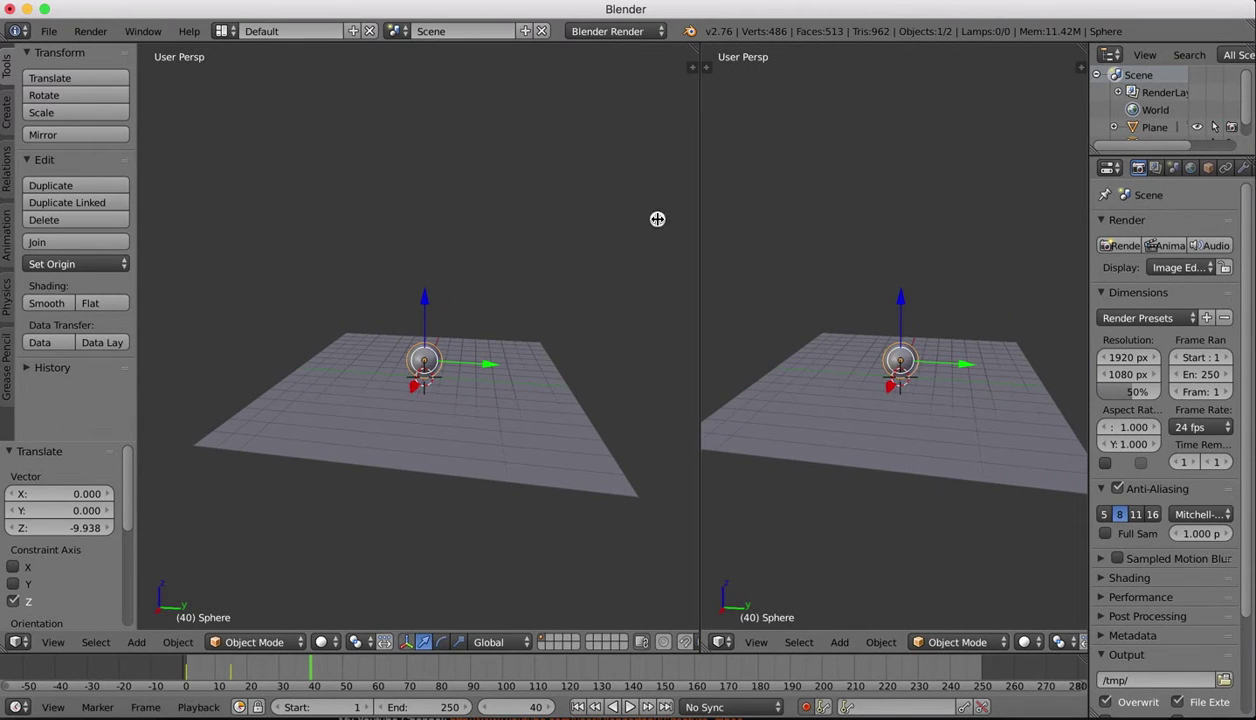
{"action": "left_click", "coordinate": [723, 642]}
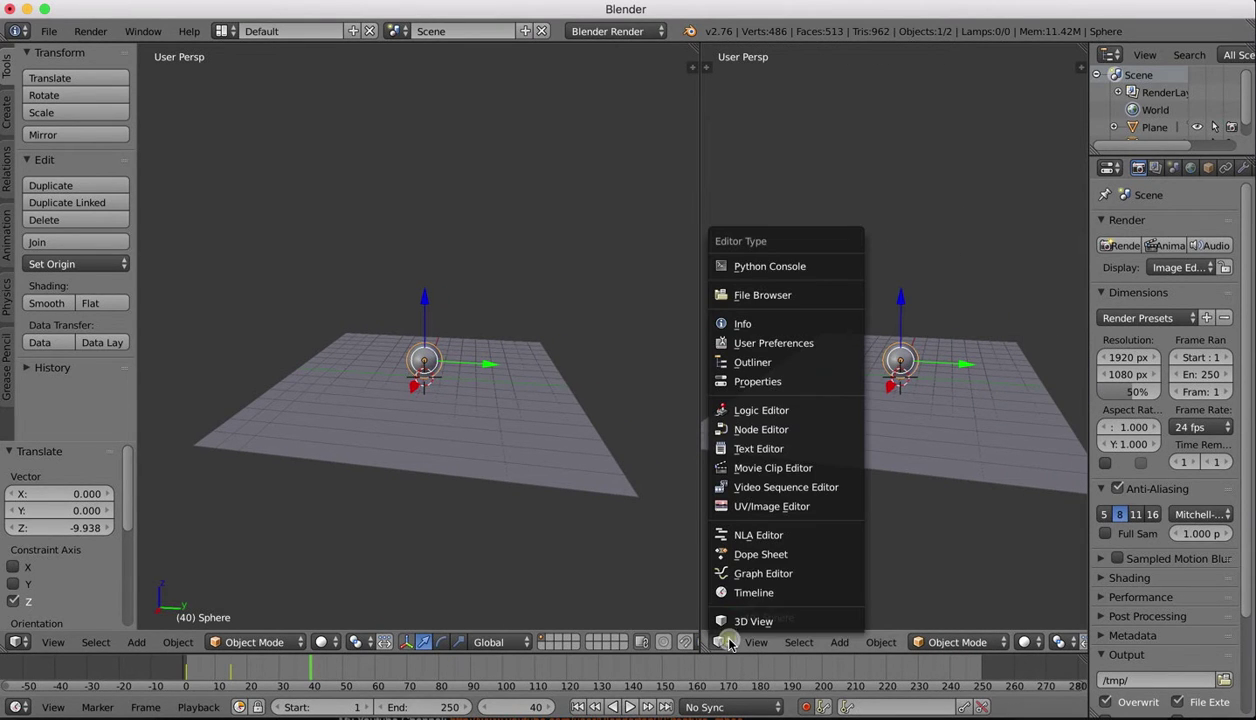
{"action": "left_click", "coordinate": [745, 574]}
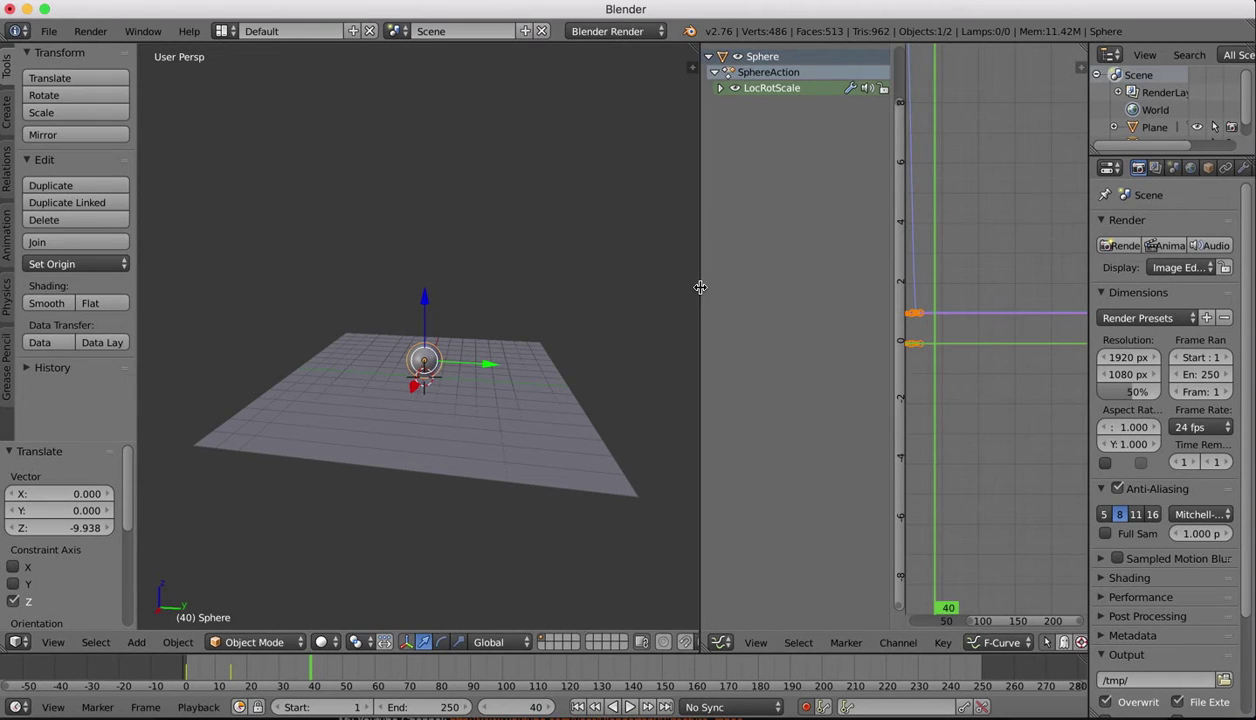
{"action": "left_click_drag", "start_coordinate": [698, 283], "coordinate": [501, 283]}
{"action": "key", "text": "Home"}
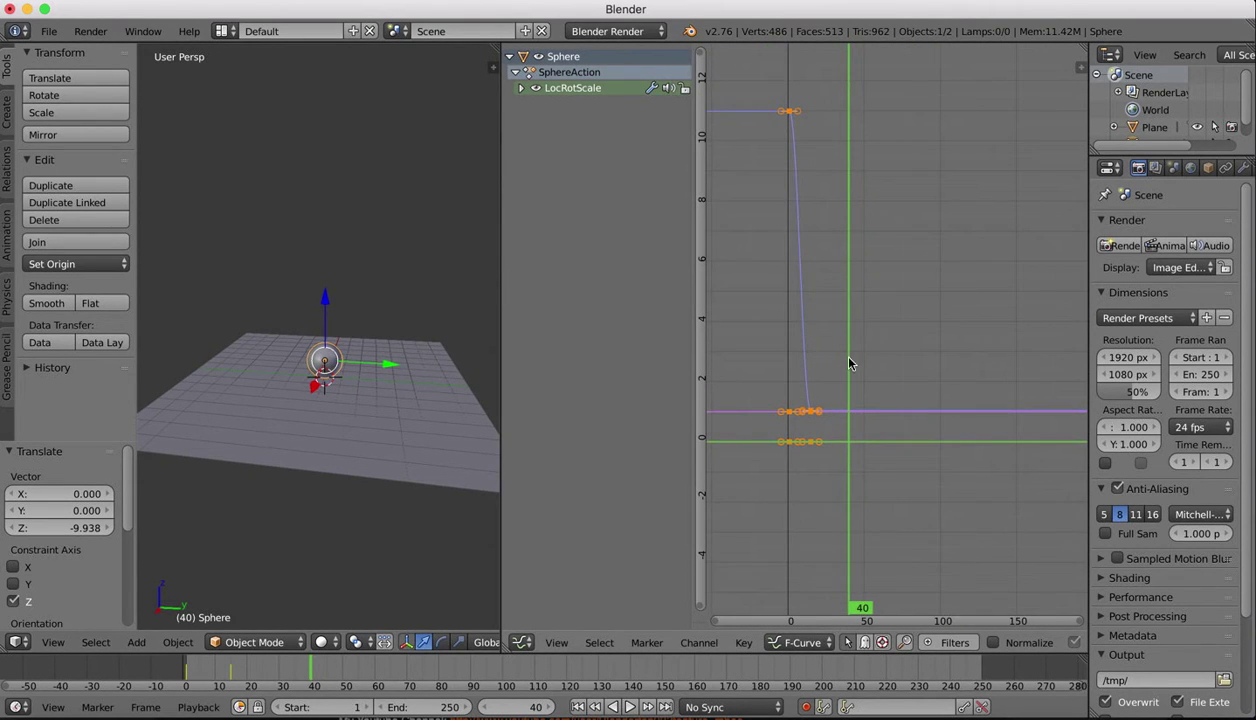
{"action": "right_click", "coordinate": [812, 414]}
{"action": "key", "text": "g"}
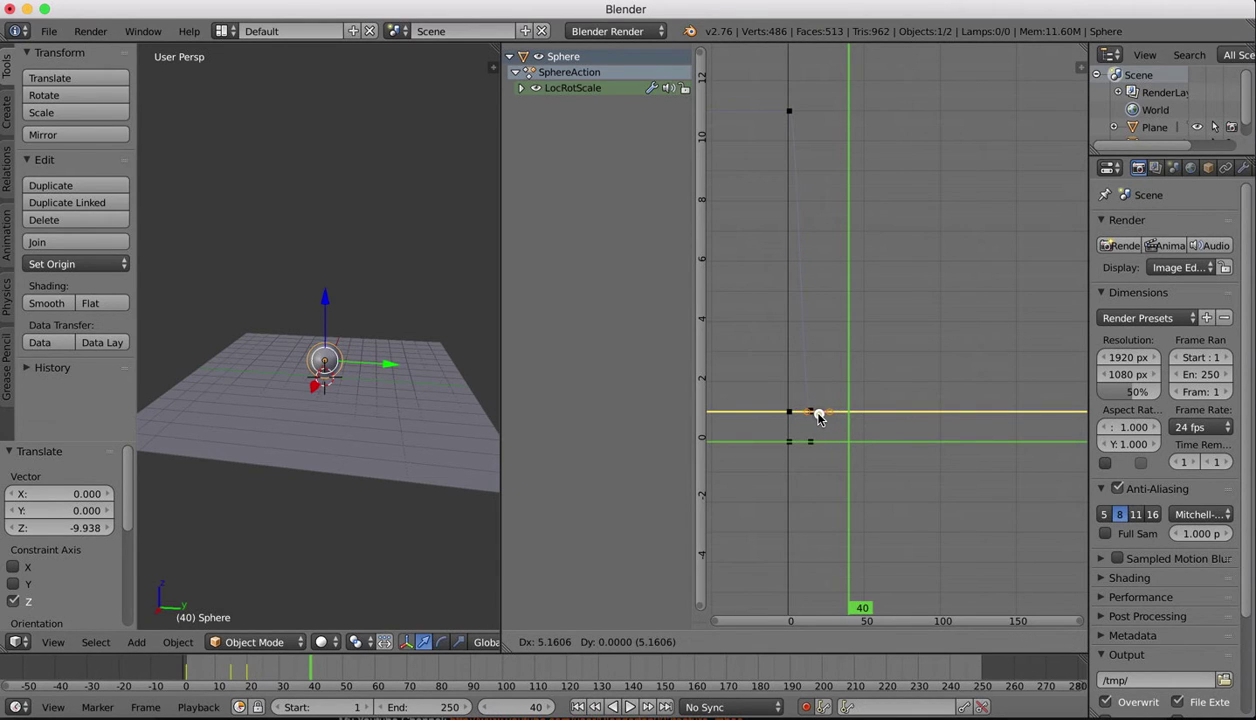
{"action": "key", "text": "super+z"}
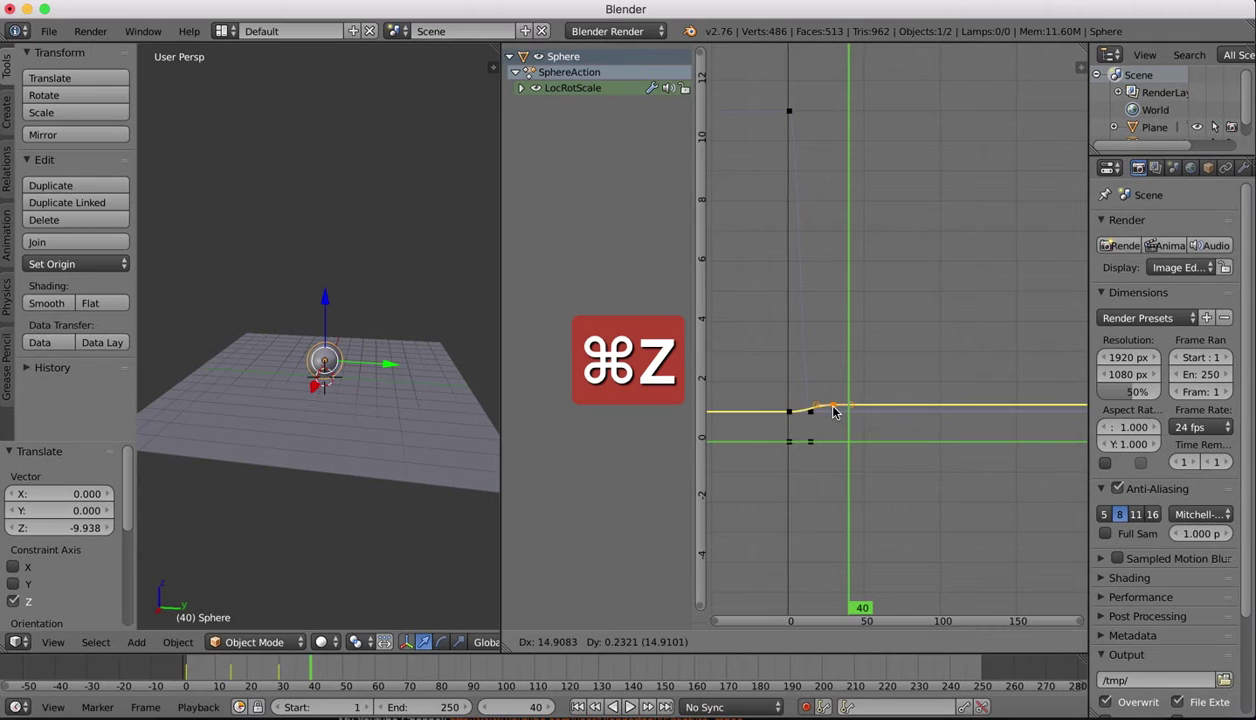
{"action": "right_click", "coordinate": [835, 411]}
- Select the frame 15 keyframe on the sphere's Z location curve in the Graph Editor
{"action": "scroll", "coordinate": [810, 400], "scroll_direction": "up", "scroll_amount": 6}
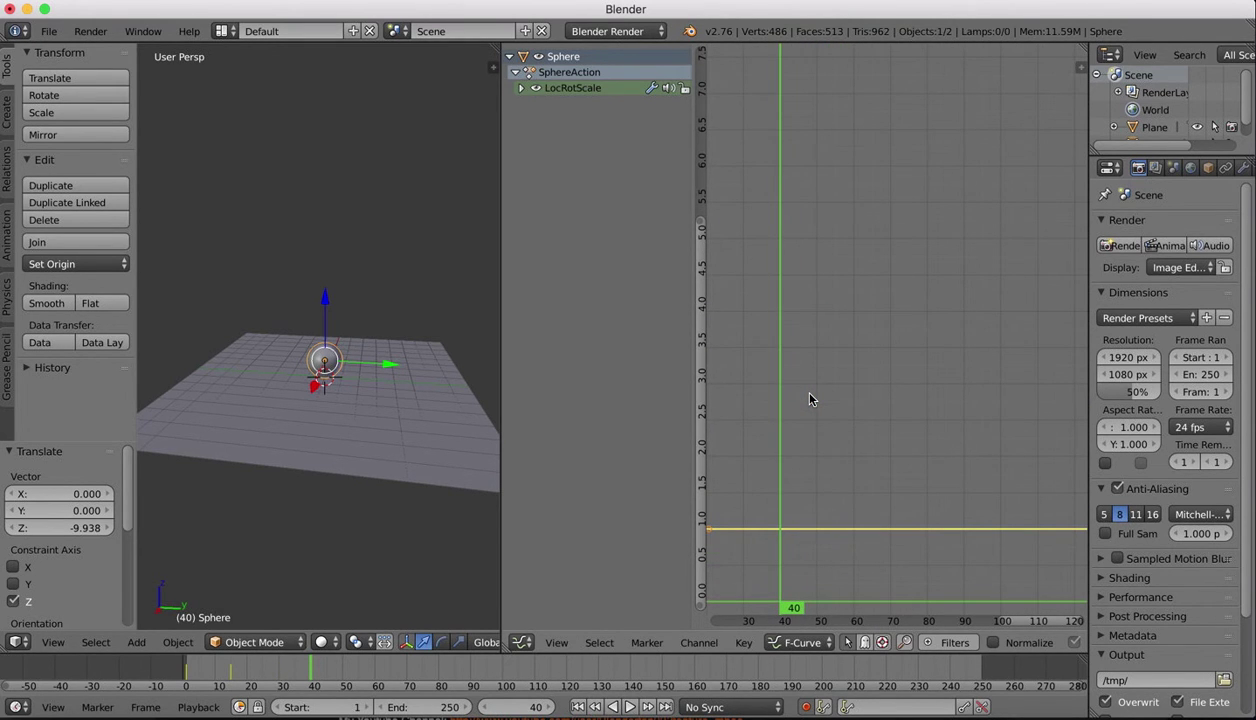
{"action": "scroll", "coordinate": [810, 398], "scroll_direction": "left", "scroll_amount": 4}
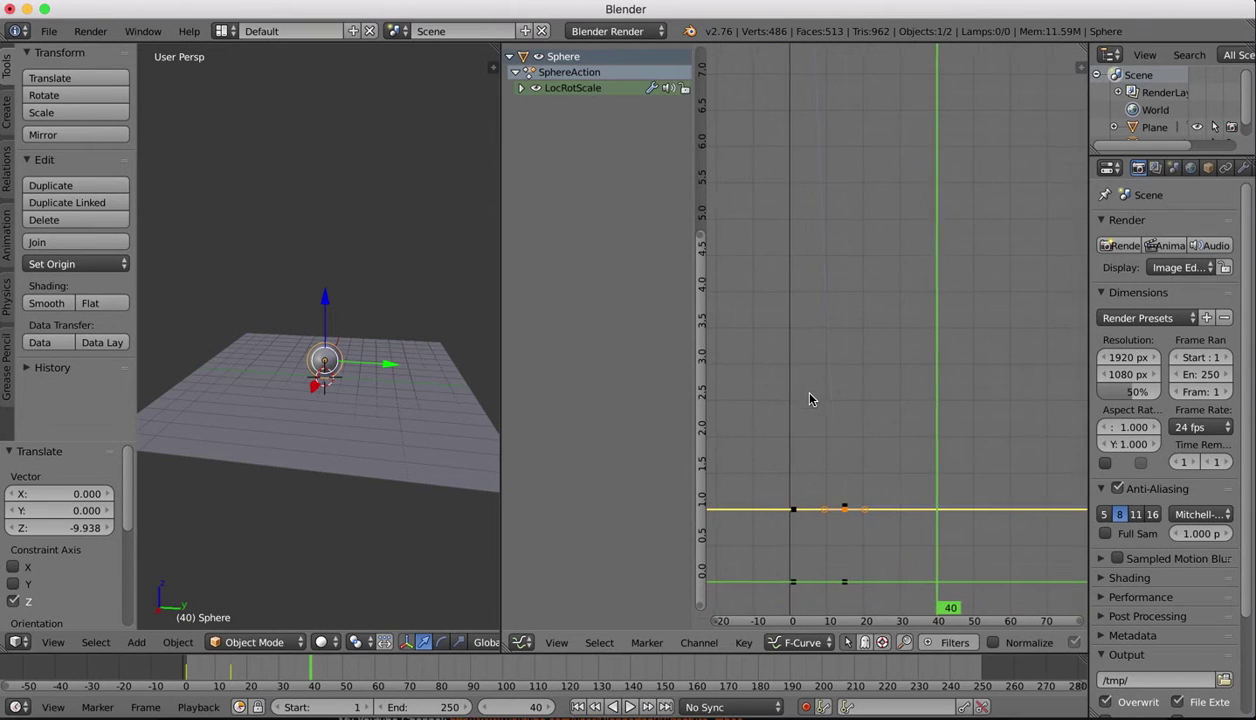
{"action": "right_click", "coordinate": [852, 505]}
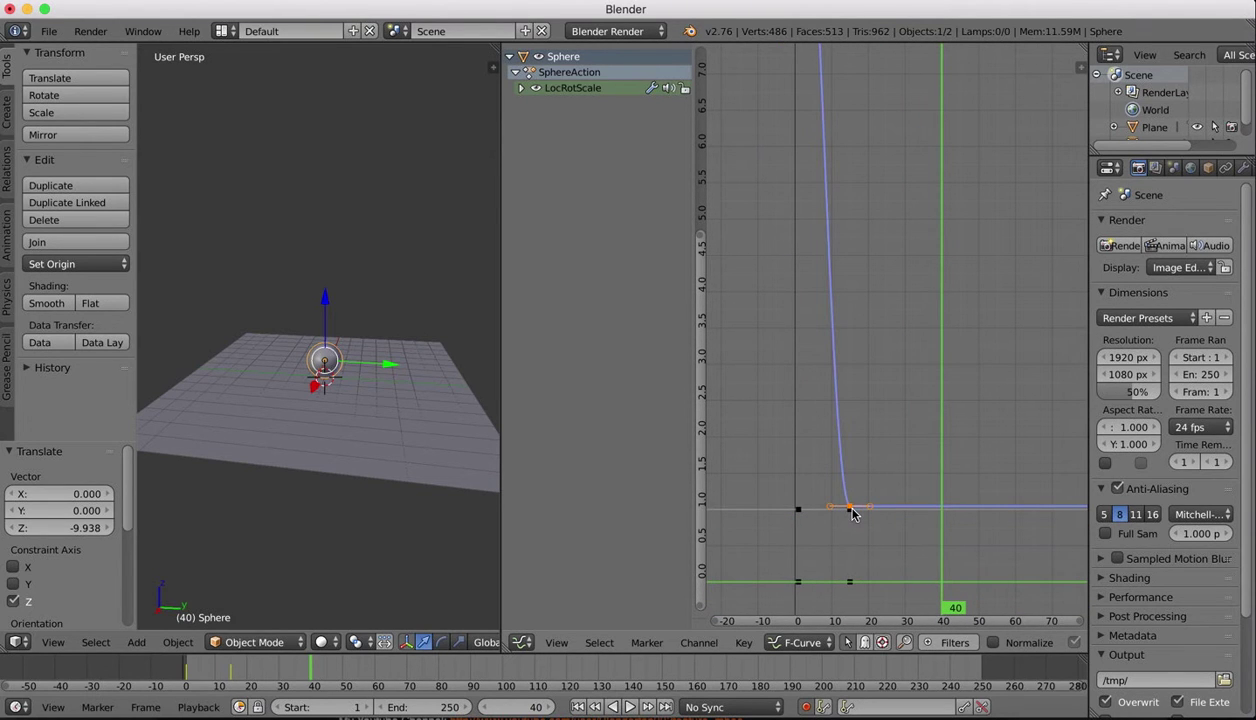
{"action": "right_click", "coordinate": [853, 510]}
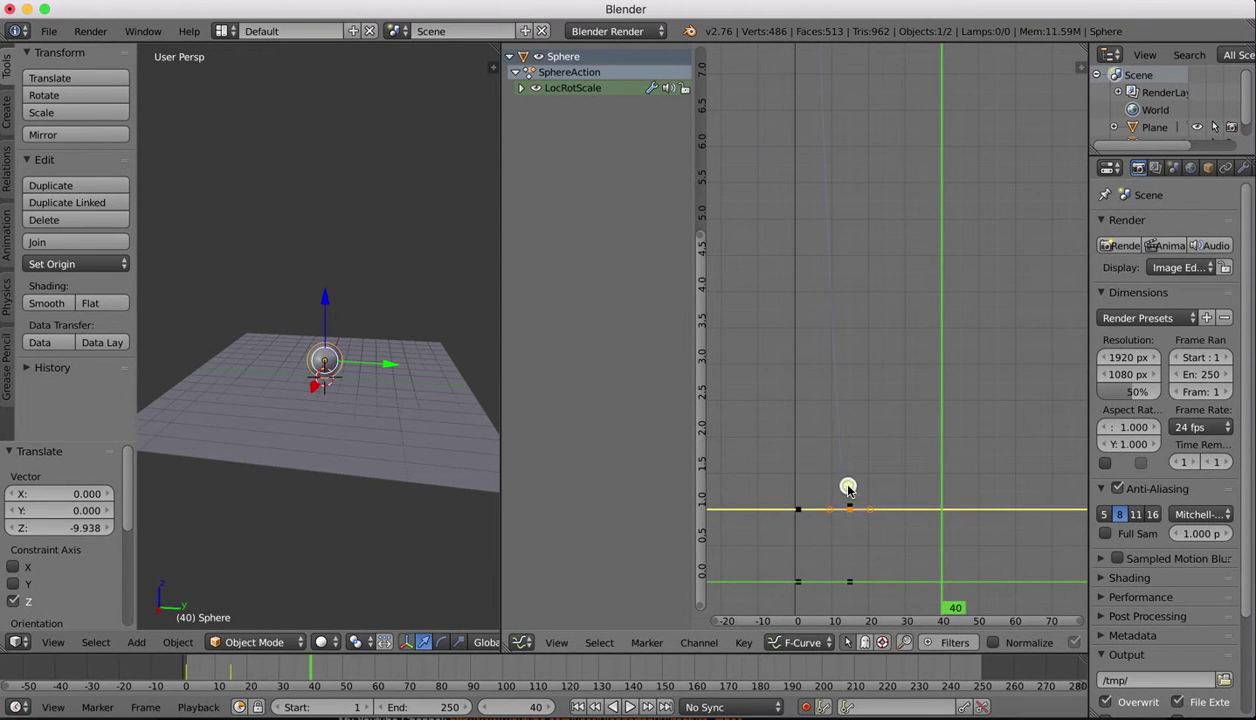
{"action": "right_click", "coordinate": [851, 508]}
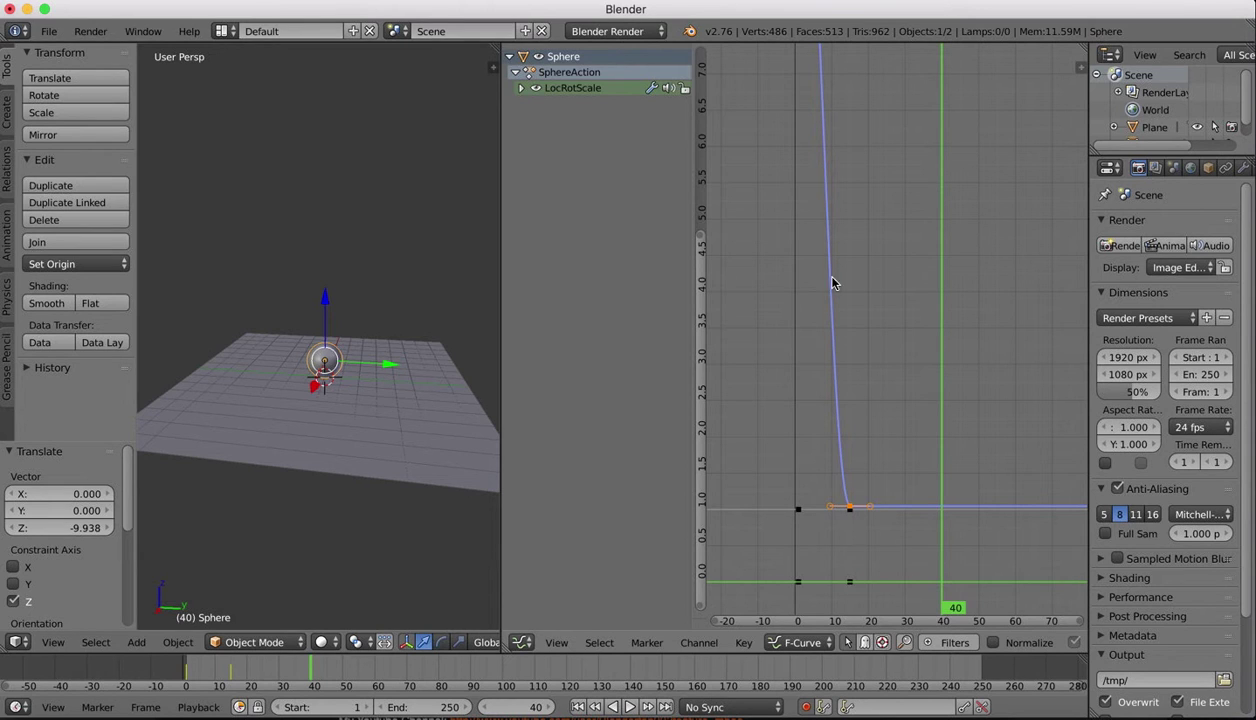
{"action": "scroll", "coordinate": [845, 243], "scroll_direction": "up", "scroll_amount": 3}
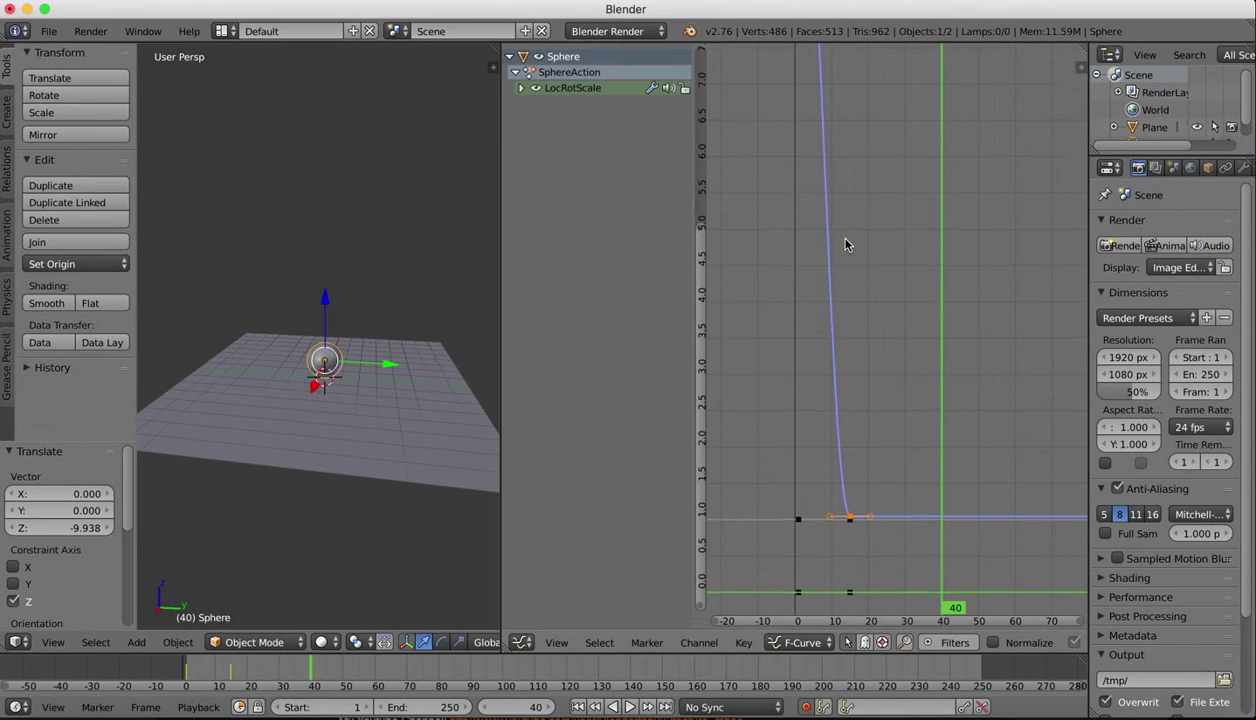
- Move the selected Z location keyframe about 38.8 frames forward and 0.19 up in the Graph Editor to slow the sphere's drop
{"action": "scroll", "coordinate": [845, 243], "scroll_direction": "down", "scroll_amount": 5}
{"action": "scroll", "coordinate": [845, 243], "scroll_direction": "up", "scroll_amount": 2}
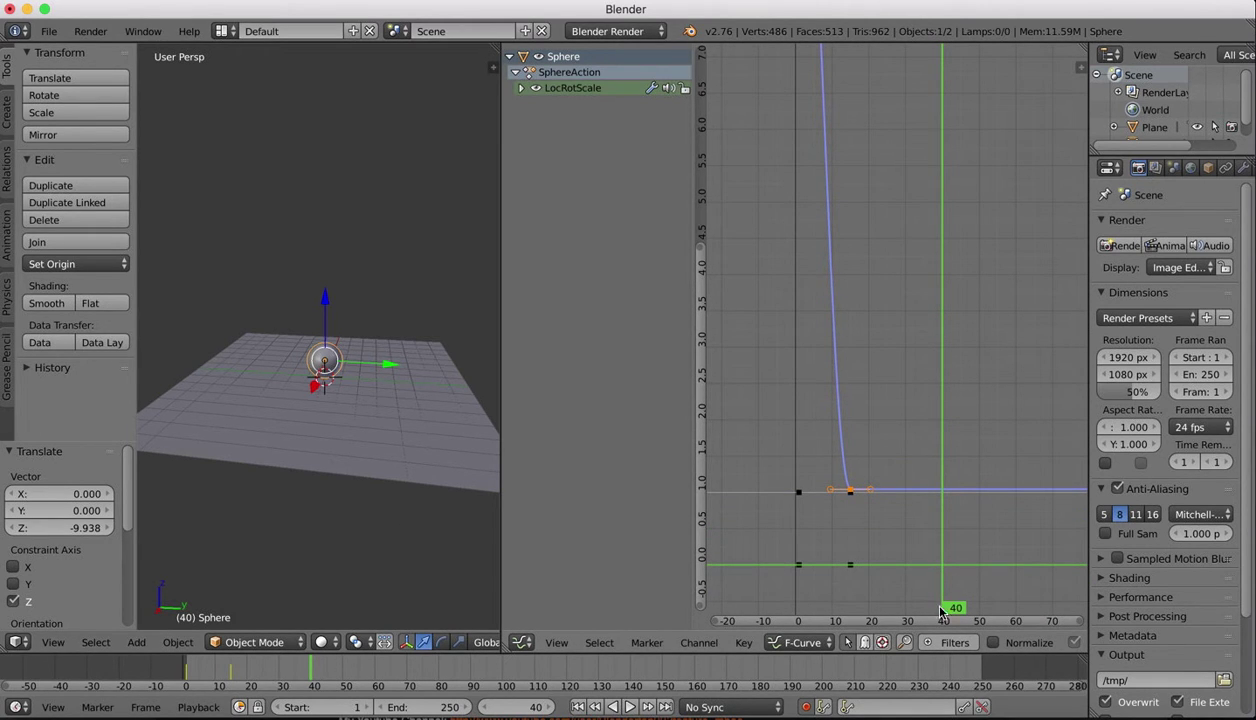
{"action": "key", "text": "g"}
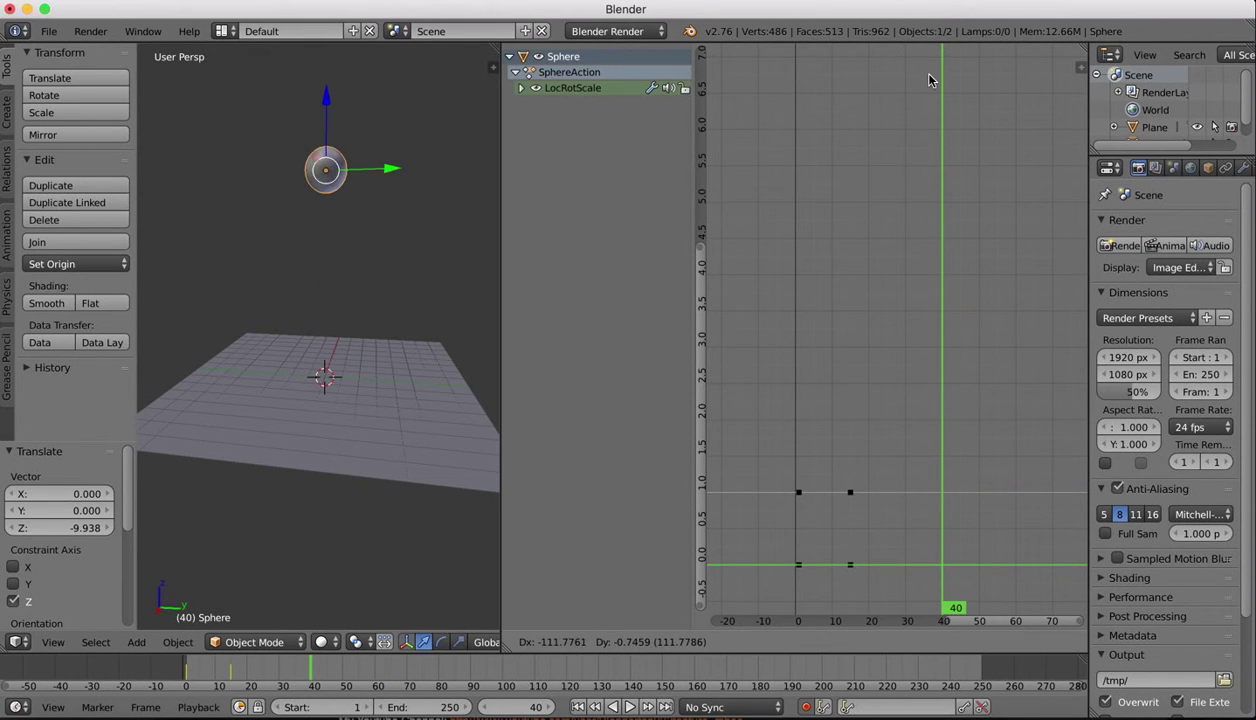
{"action": "left_click", "coordinate": [697, 597]}
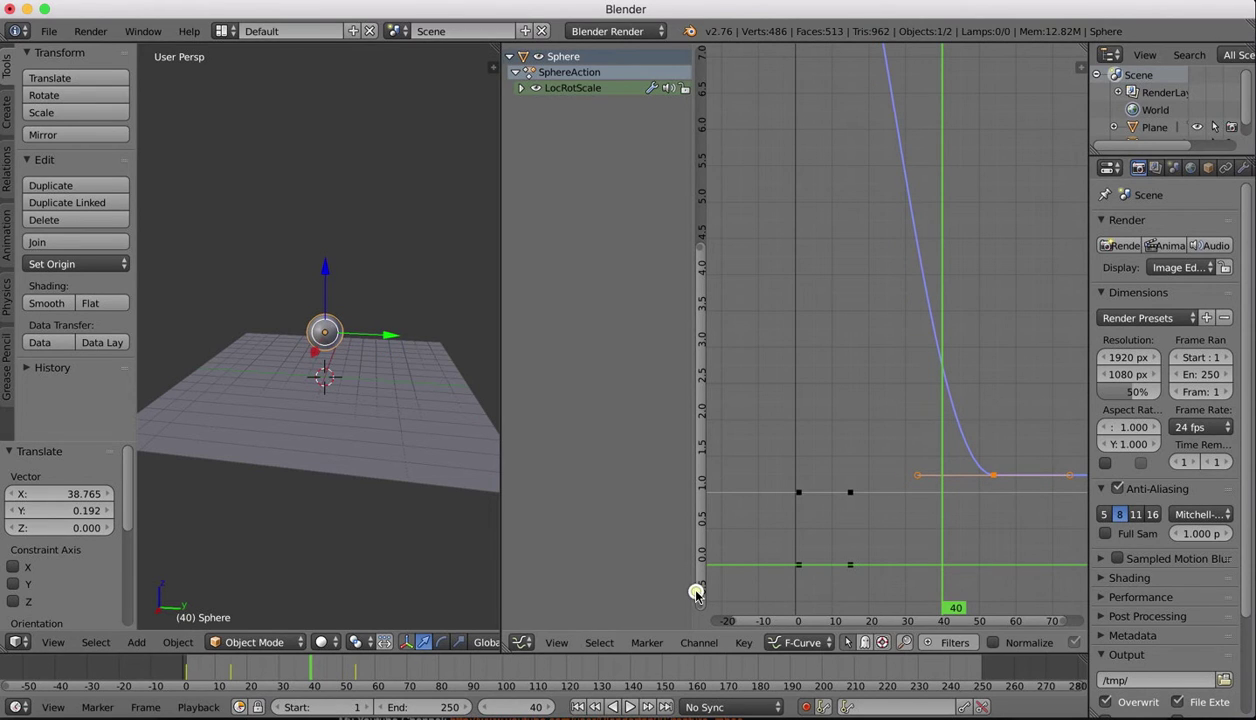
- Play the slowed drop animation from the first frame, and stop playback
{"action": "left_click", "coordinate": [578, 708]}
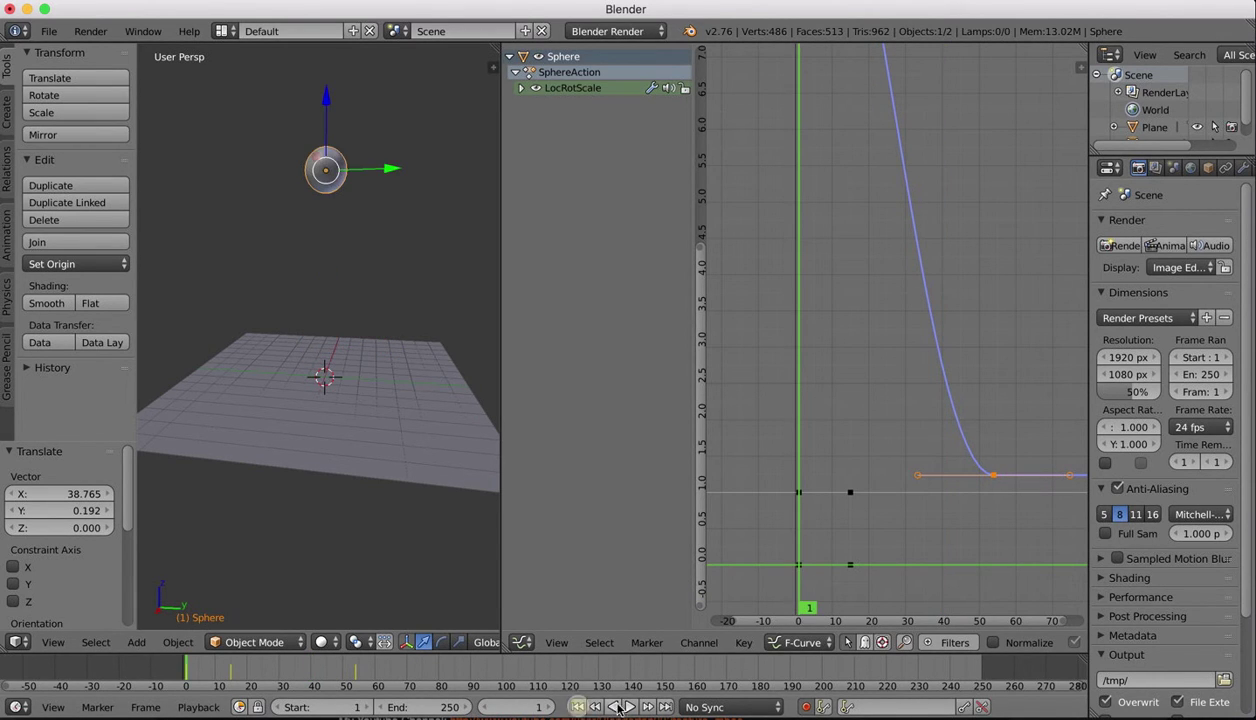
{"action": "left_click", "coordinate": [629, 707]}
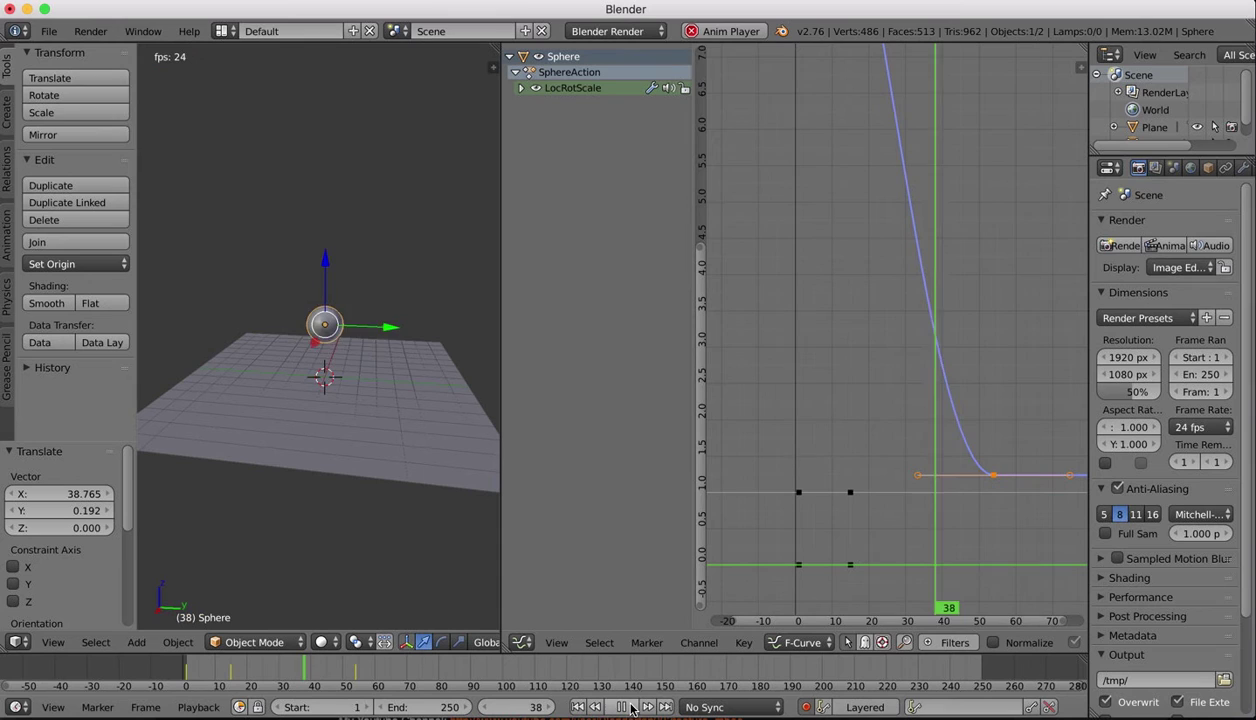
{"action": "left_click", "coordinate": [631, 707]}
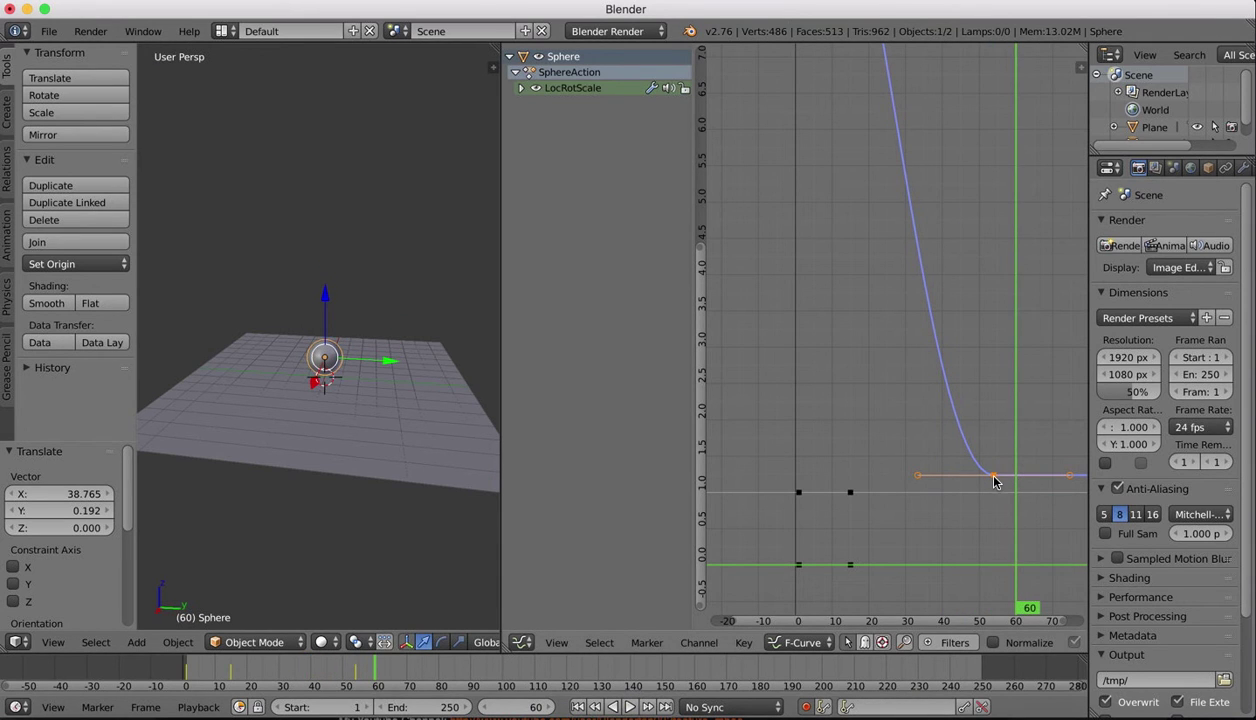
- Move the selected Z location keyframe back to about frame 15, at a value of about 1.0
{"action": "key", "text": "g"}
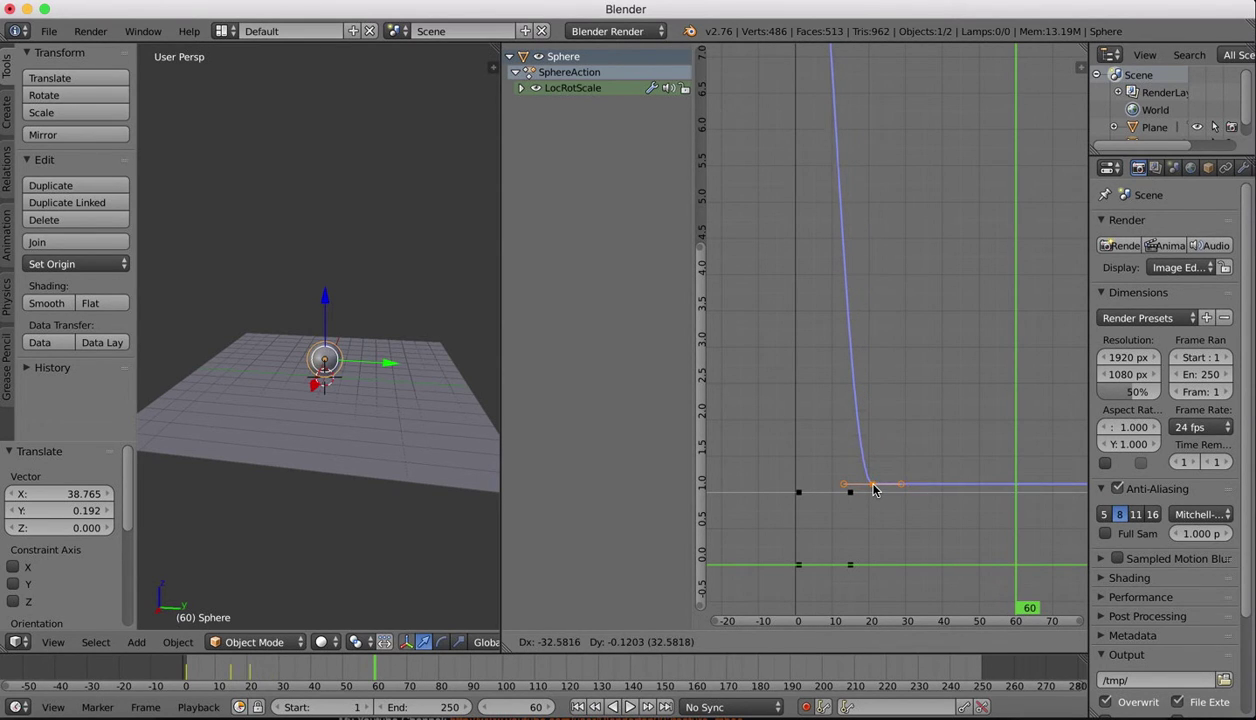
{"action": "left_click", "coordinate": [868, 488]}
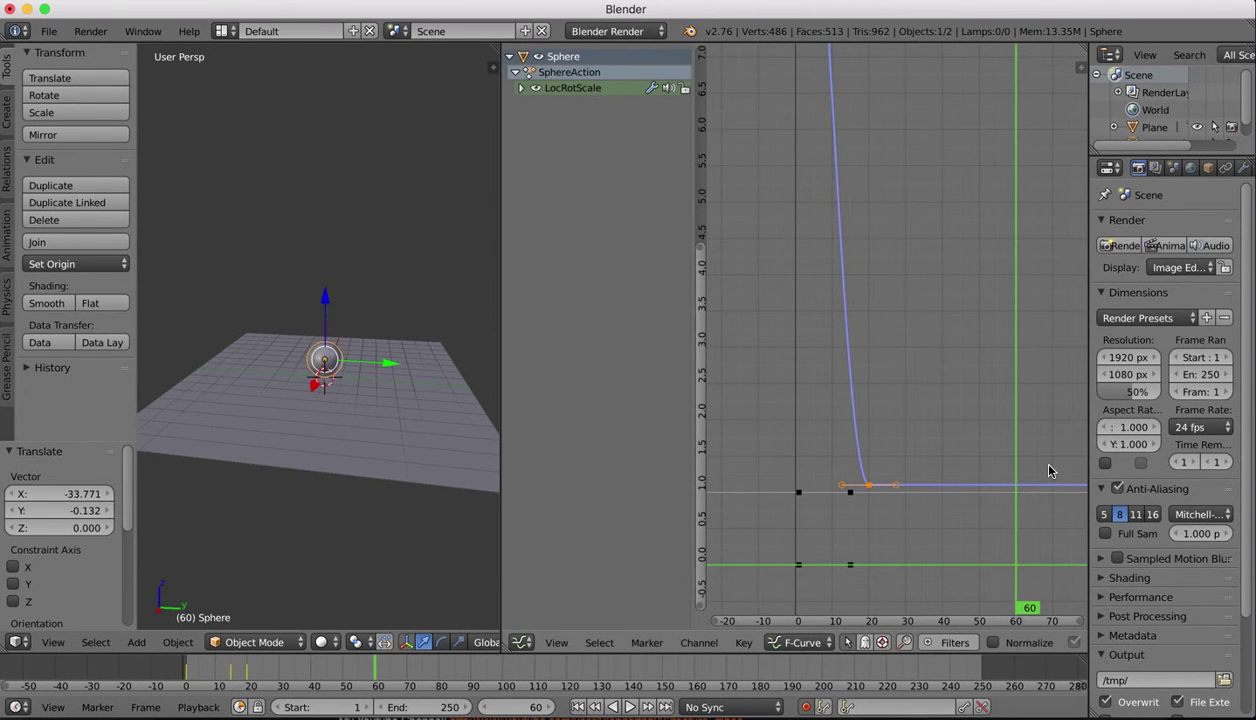
{"action": "key", "text": "g"}
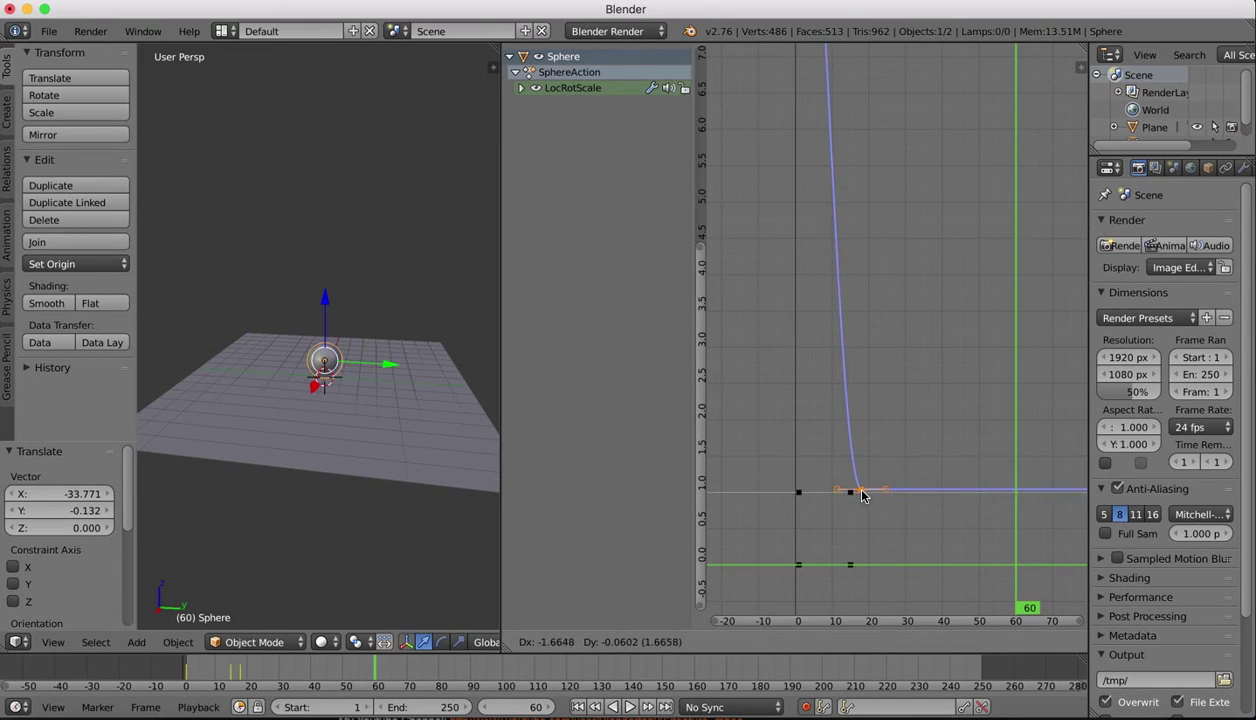
{"action": "left_click", "coordinate": [853, 497]}
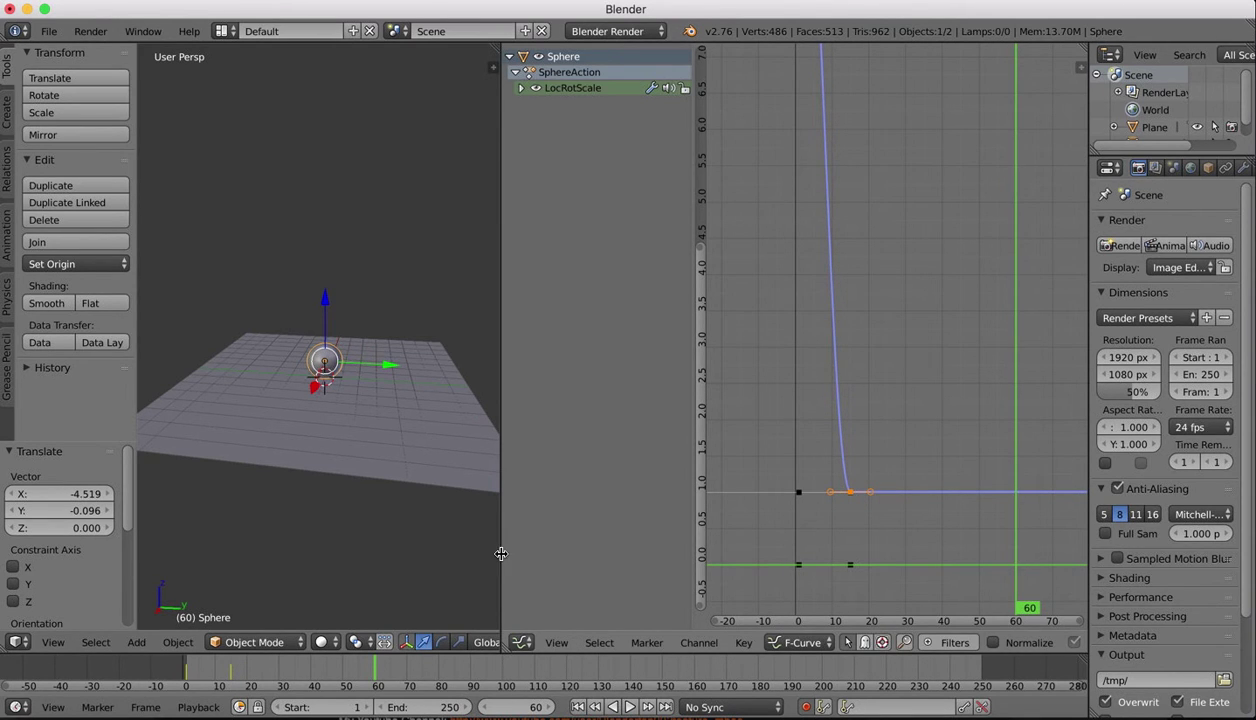
- Play the sphere's faster drop from the first frame, and stop playback
{"action": "left_click", "coordinate": [578, 708]}
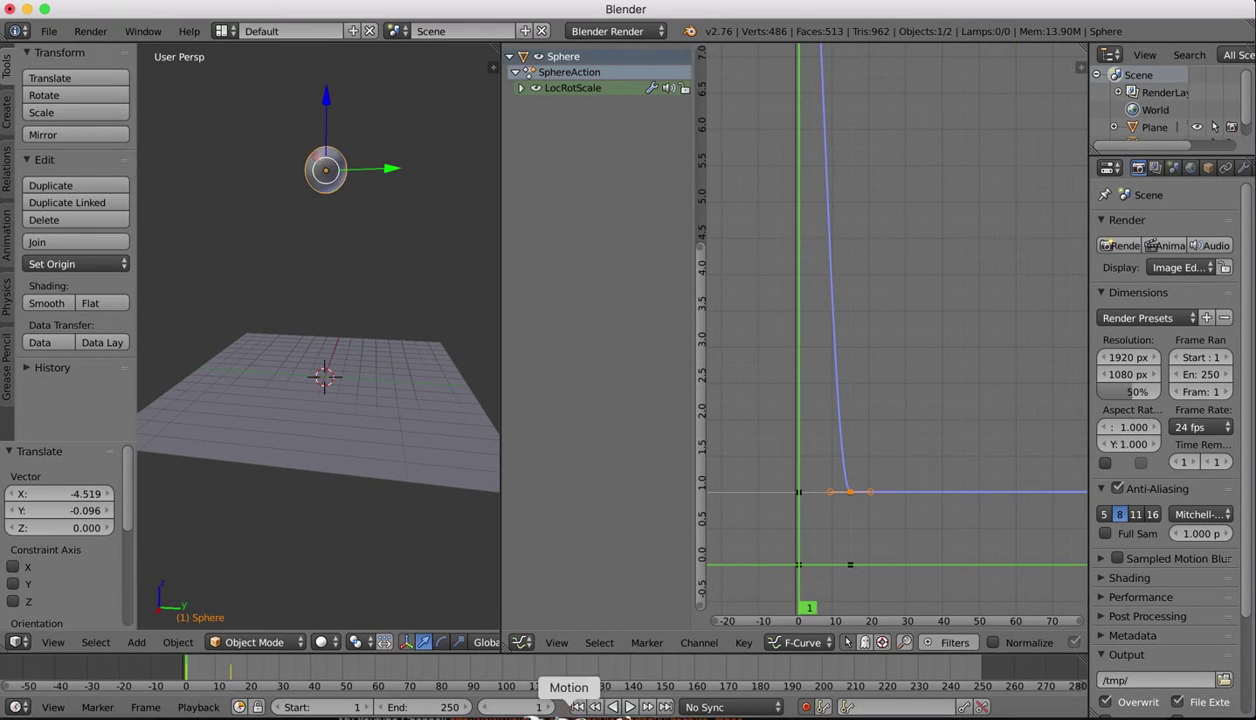
{"action": "left_click", "coordinate": [629, 708]}
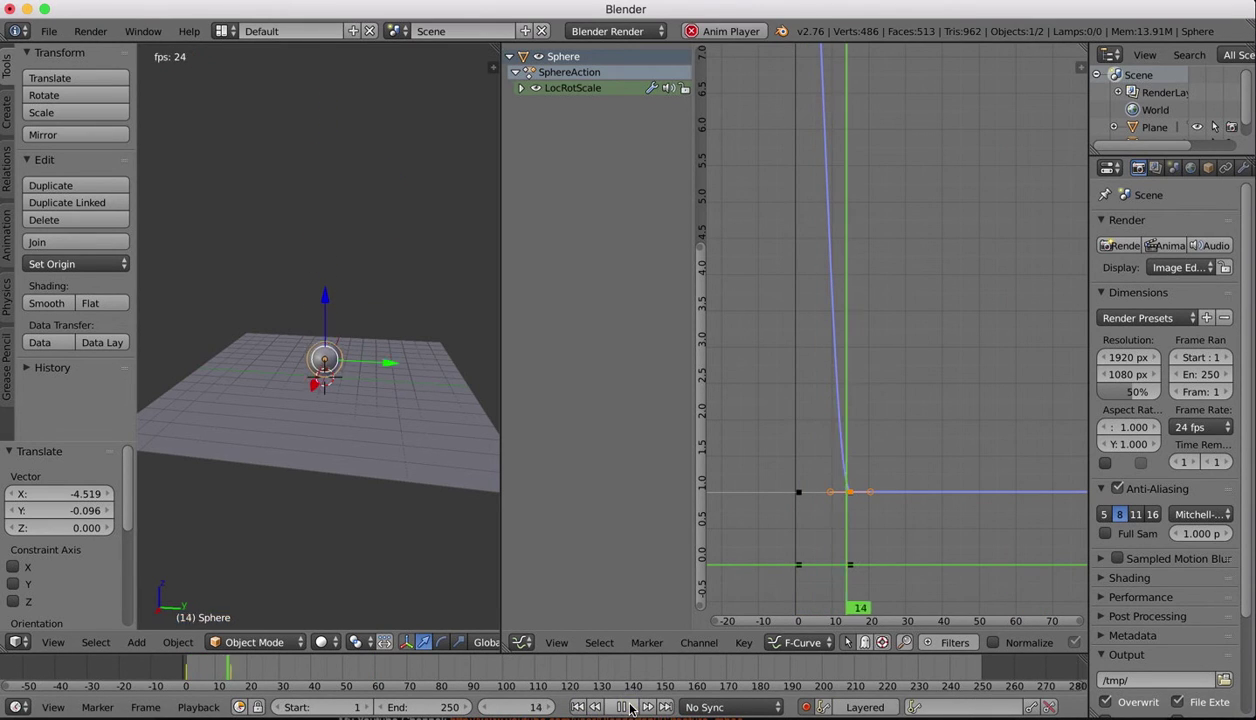
{"action": "key", "text": "alt+a"}
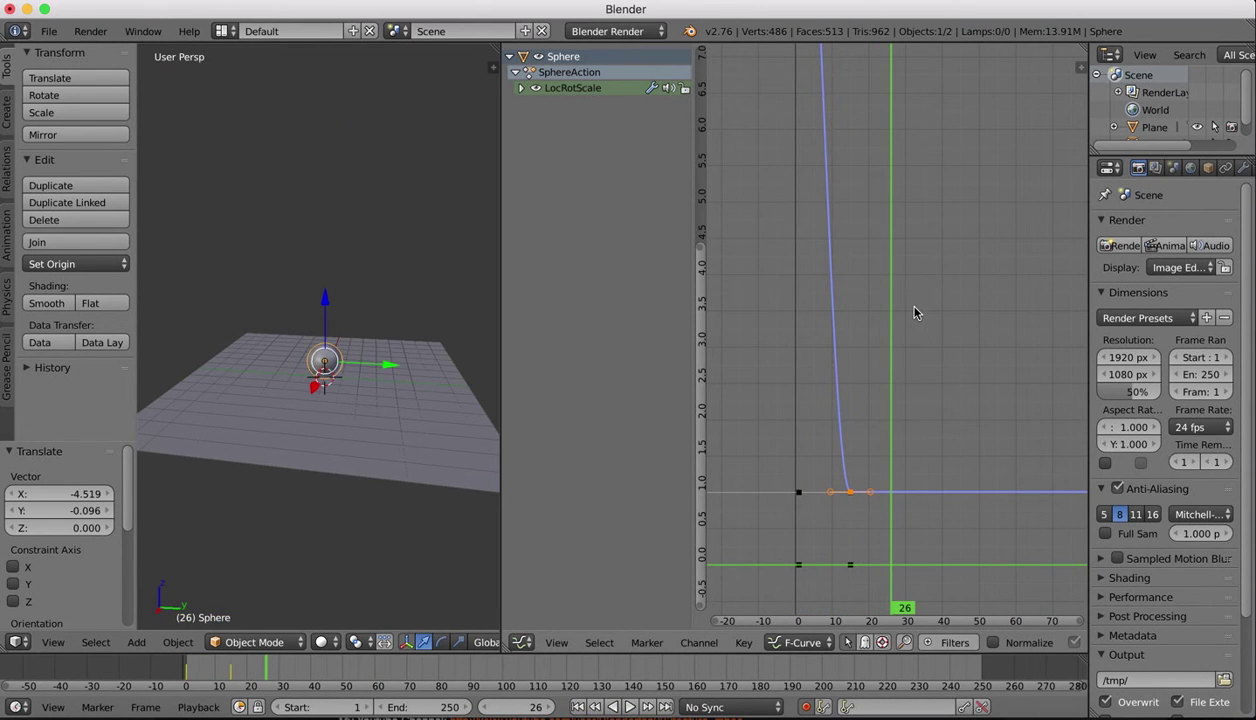
- Set the handle type of the frame 1 keyframe on the Z location curve to Vector
{"action": "scroll", "coordinate": [913, 313], "scroll_direction": "up", "scroll_amount": 10}
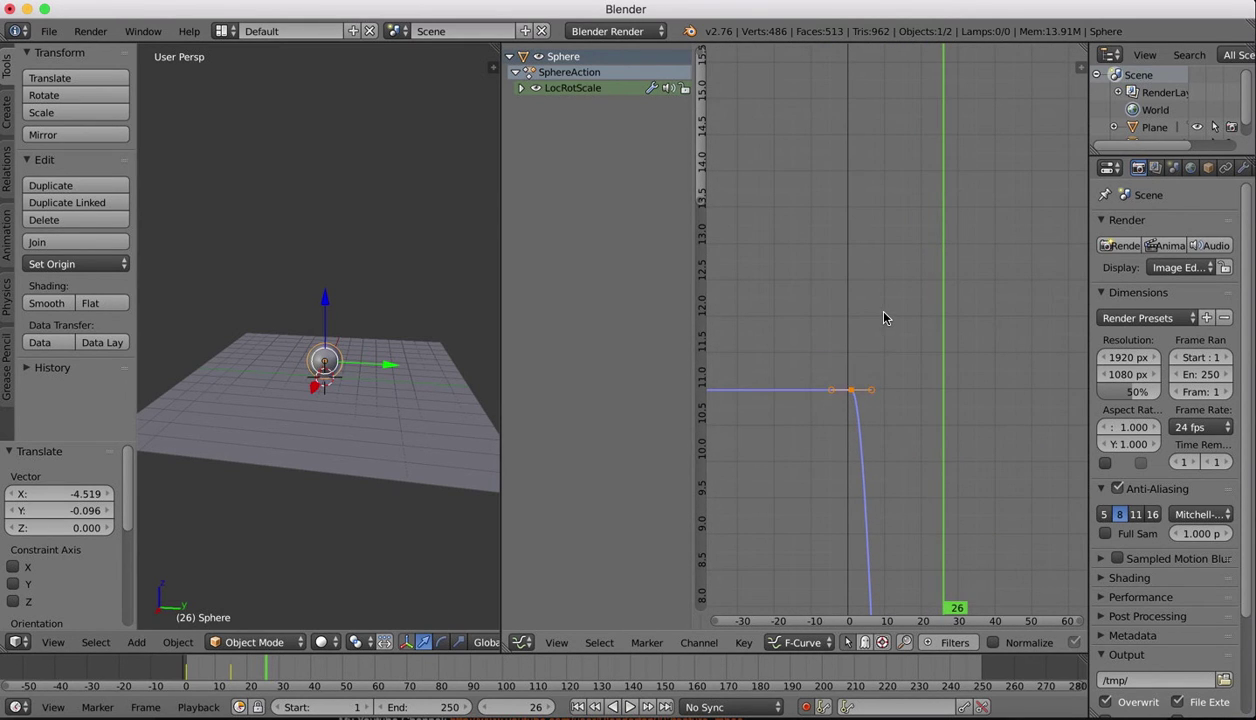
{"action": "key", "text": "v"}
{"action": "left_click", "coordinate": [884, 317]}
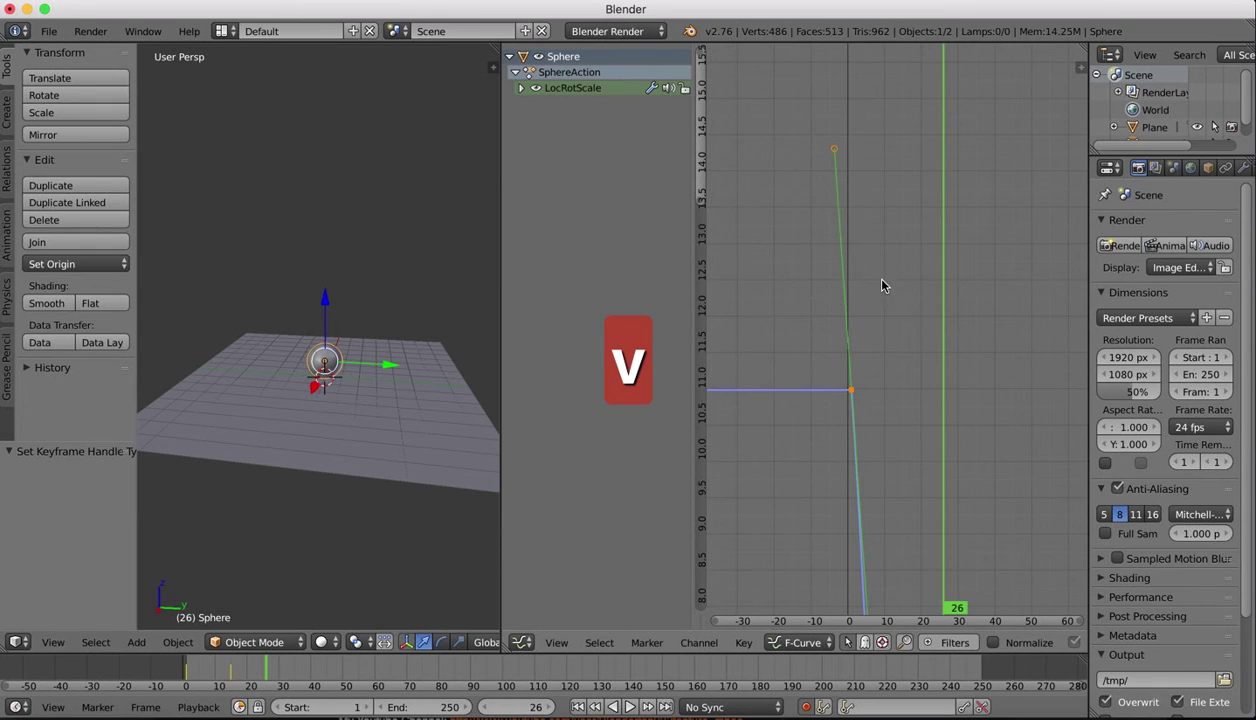
- Set the frame 15 Z location keyframe's handles to Vector, and play the drop from the first frame
{"action": "scroll", "coordinate": [786, 370], "scroll_direction": "down", "scroll_amount": 10}
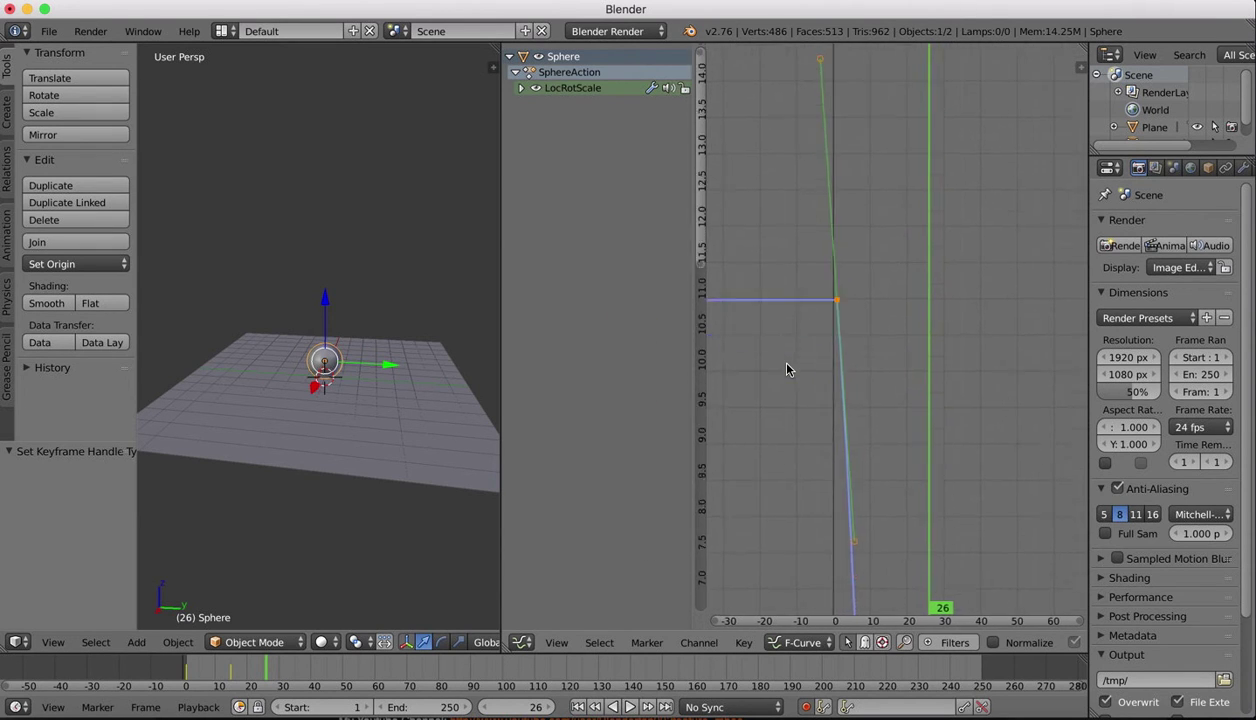
{"action": "scroll", "coordinate": [786, 370], "scroll_direction": "down", "scroll_amount": 2}
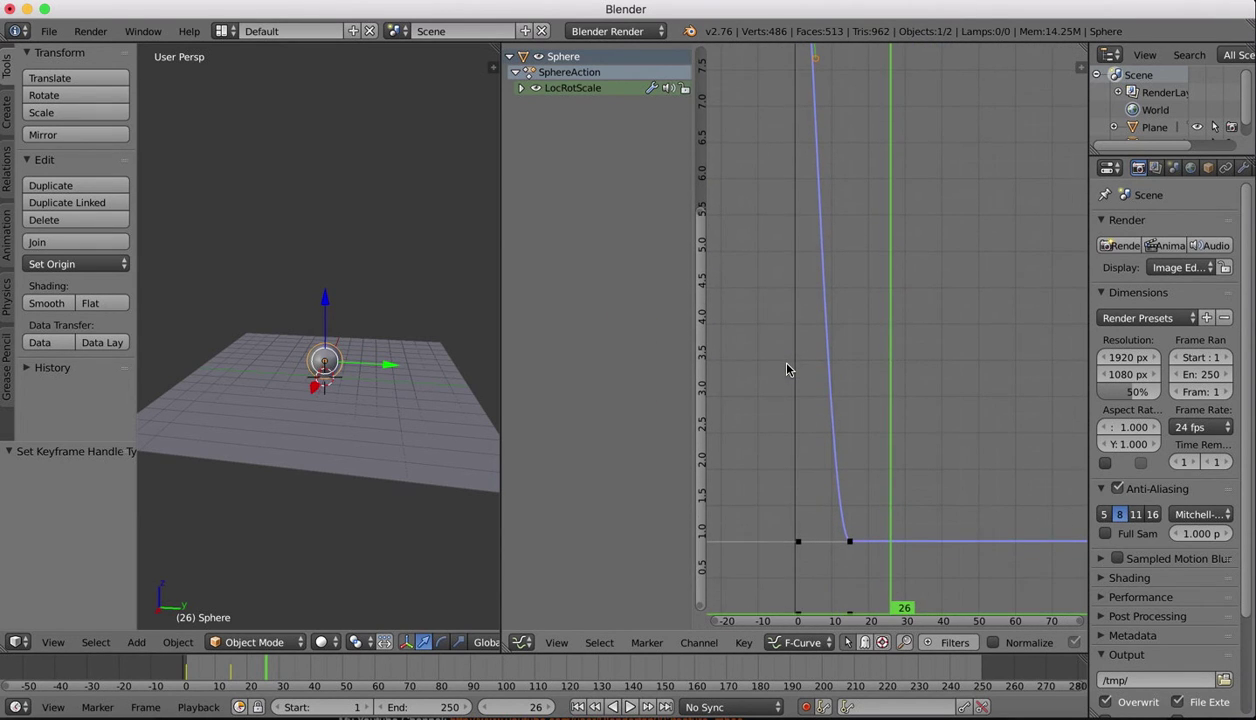
{"action": "right_click", "coordinate": [850, 542]}
{"action": "key", "text": "v"}
{"action": "left_click", "coordinate": [843, 545]}
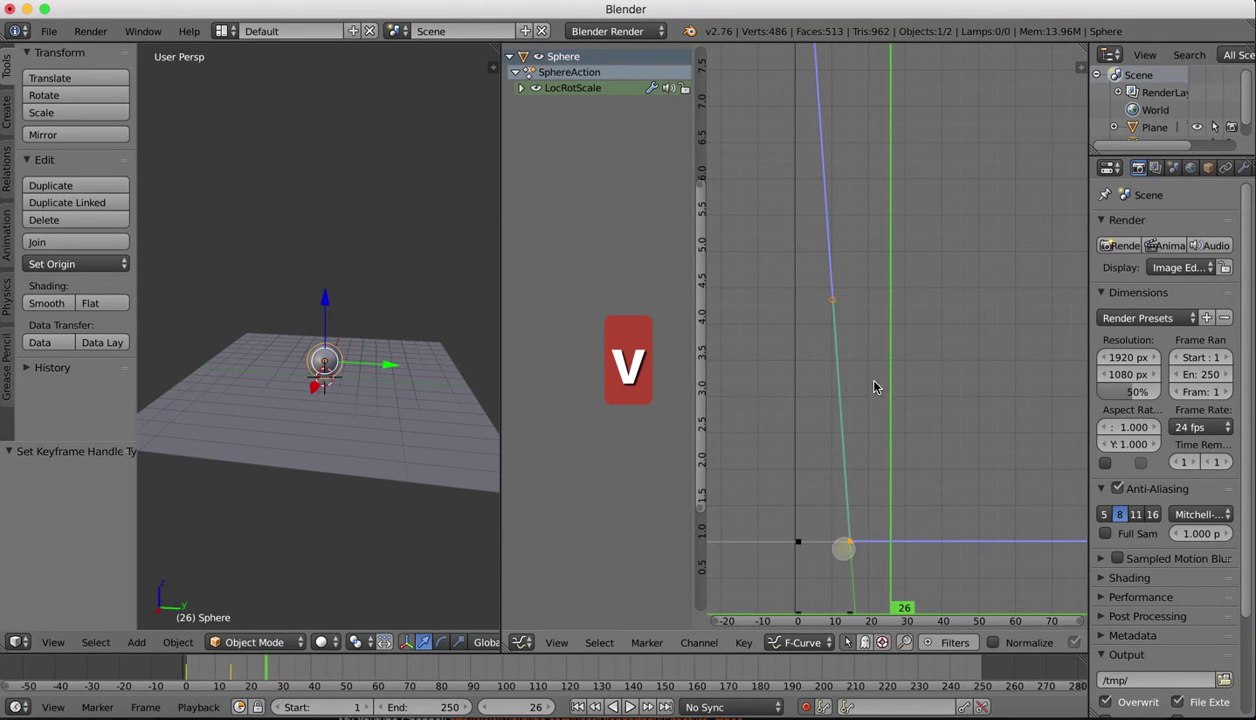
{"action": "left_click", "coordinate": [578, 707]}
{"action": "left_click", "coordinate": [629, 707]}
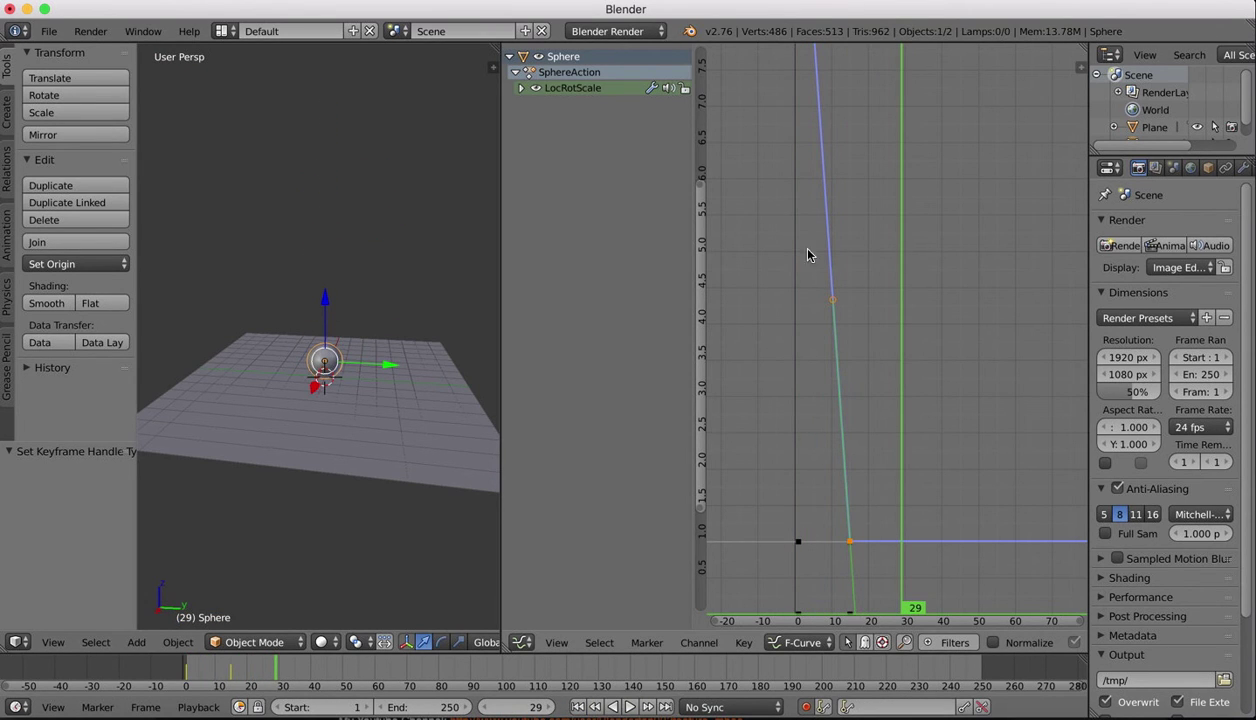
- Add the frame 1 Z location keyframe to the selection and change its interpolation from its properties to Bounce
{"action": "scroll", "coordinate": [890, 427], "scroll_direction": "down", "scroll_amount": 4}
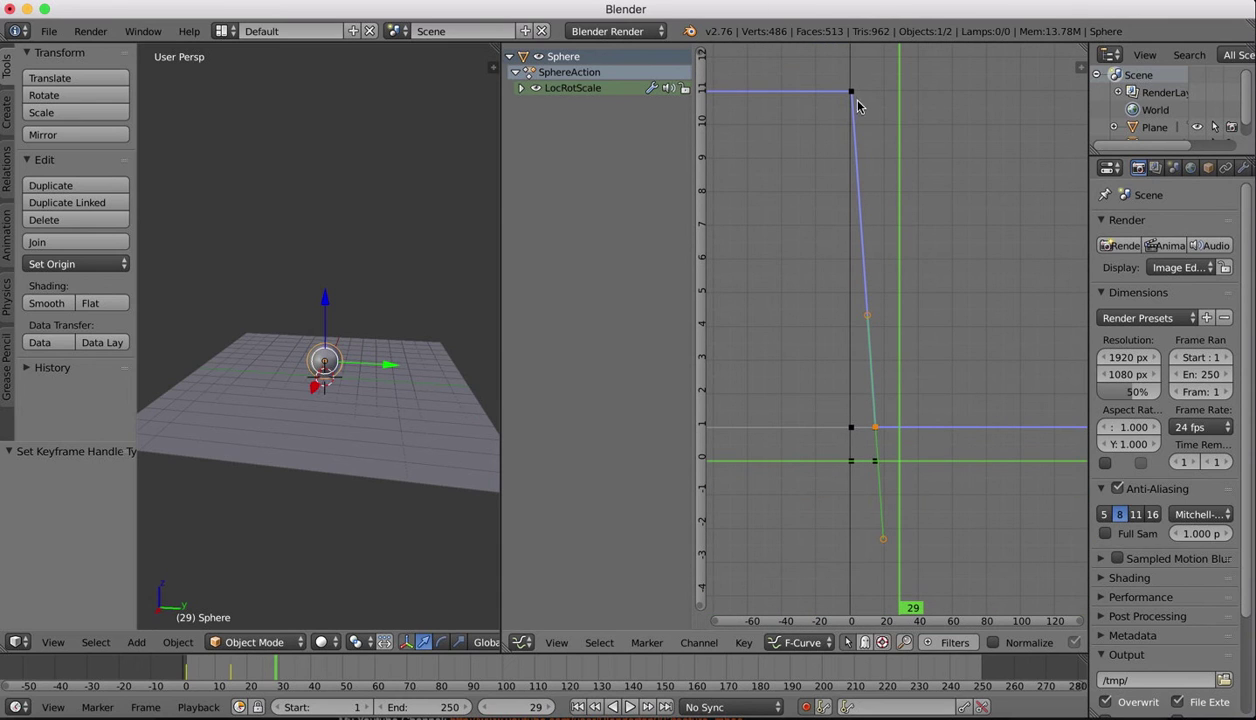
{"action": "right_click", "coordinate": [851, 91], "text": "shift"}
{"action": "key", "text": "n"}
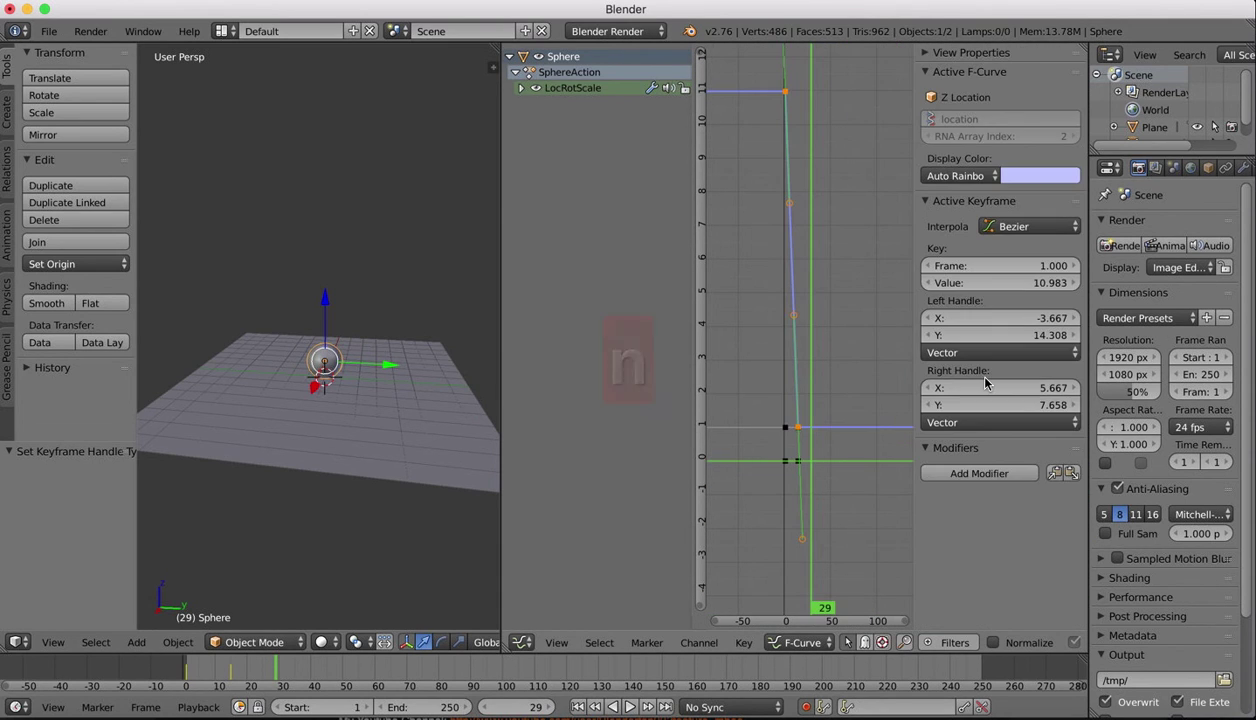
{"action": "left_click", "coordinate": [1020, 224]}
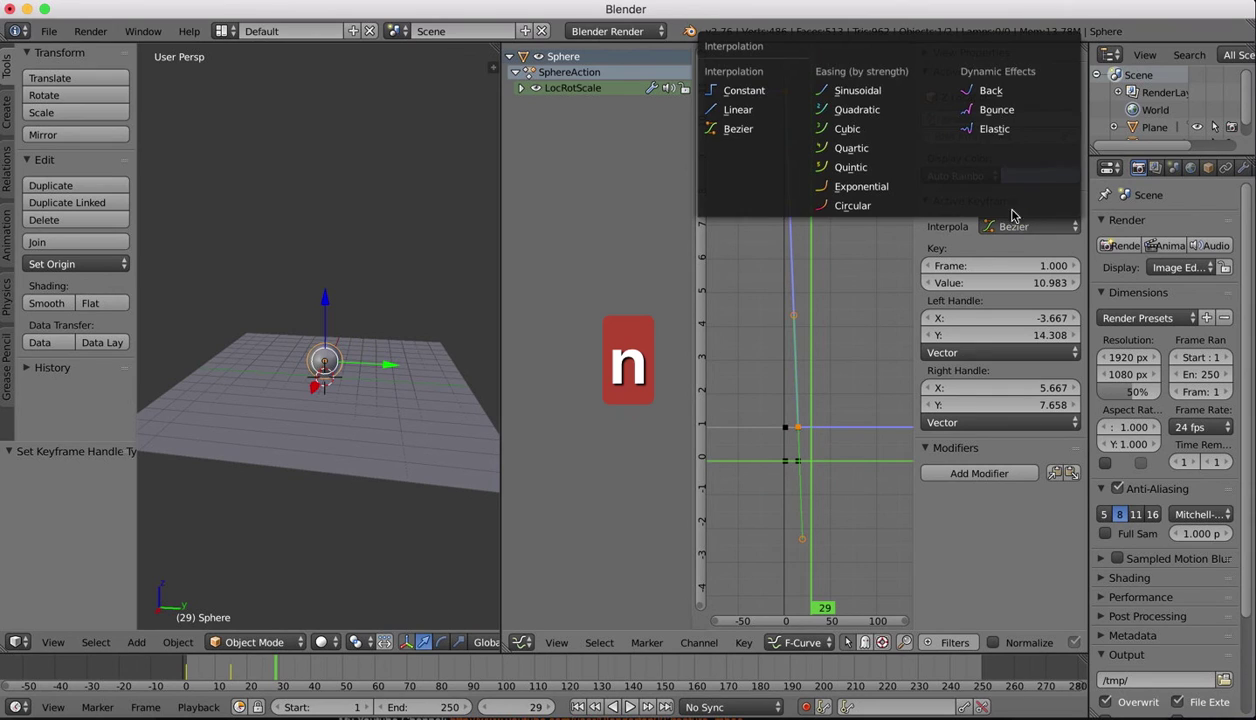
{"action": "left_click", "coordinate": [995, 112]}
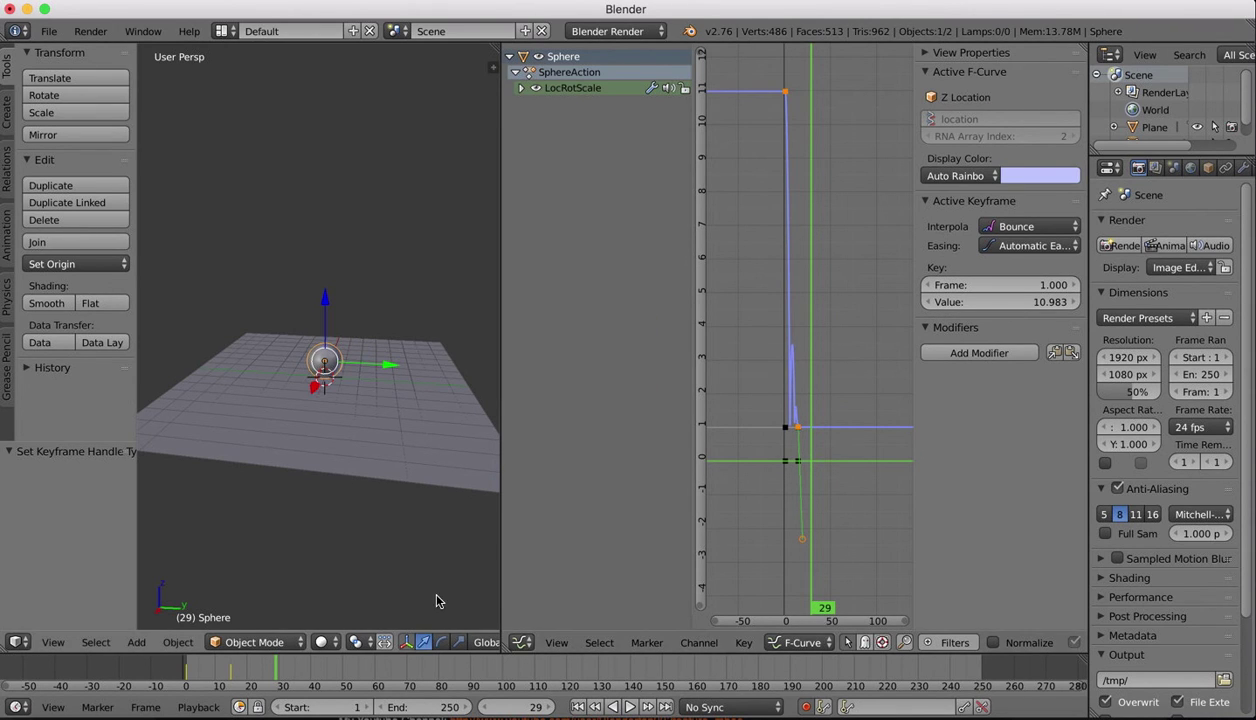
- Play the animation with Bounce interpolation from the first frame, and stop playback
{"action": "left_click", "coordinate": [579, 707]}
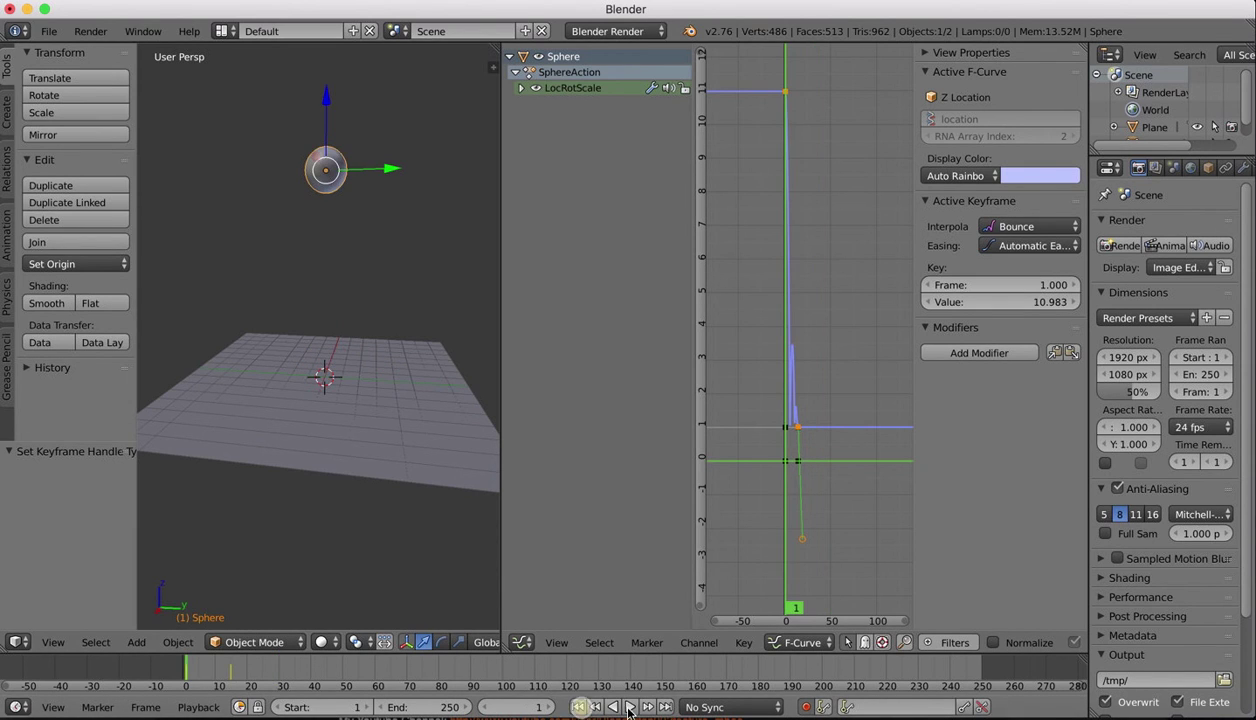
{"action": "left_click", "coordinate": [629, 707]}
{"action": "left_click", "coordinate": [629, 707]}
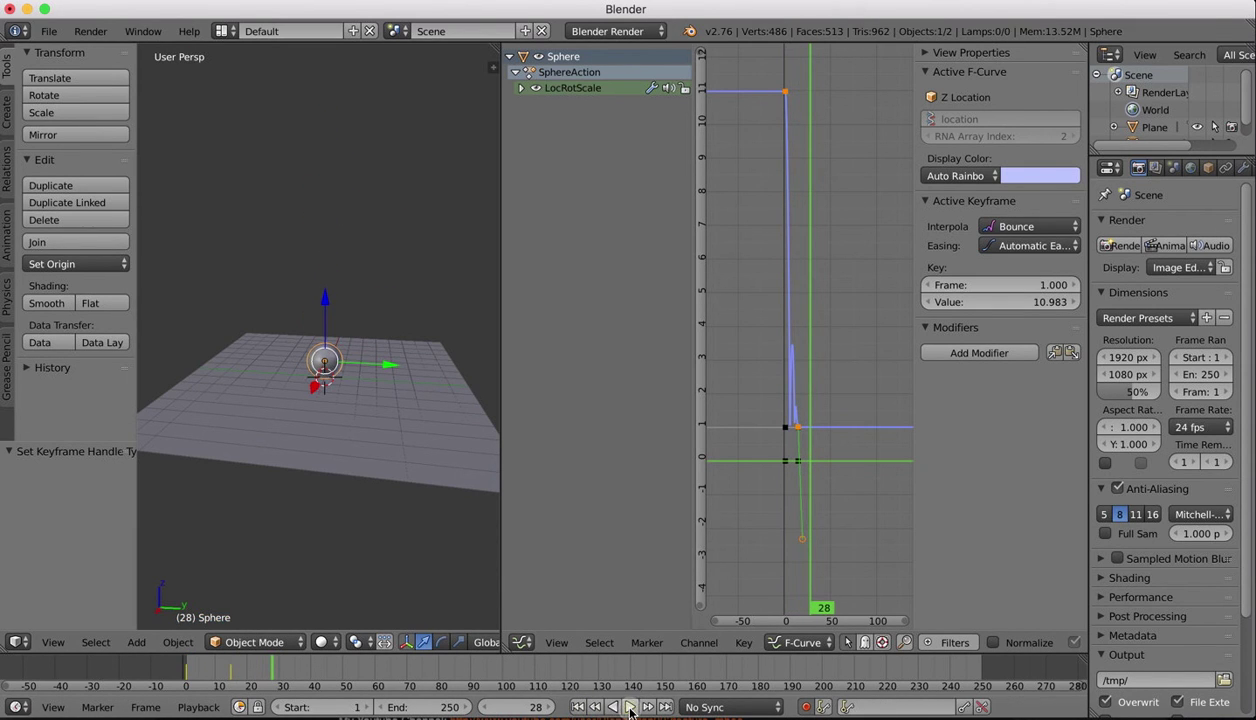
- Merge the Graph Editor area back into the 3D view, and play the bounce animation there
{"action": "left_click_drag", "start_coordinate": [497, 50], "coordinate": [943, 132]}
{"action": "scroll", "coordinate": [618, 368], "scroll_direction": "up", "scroll_amount": 2}
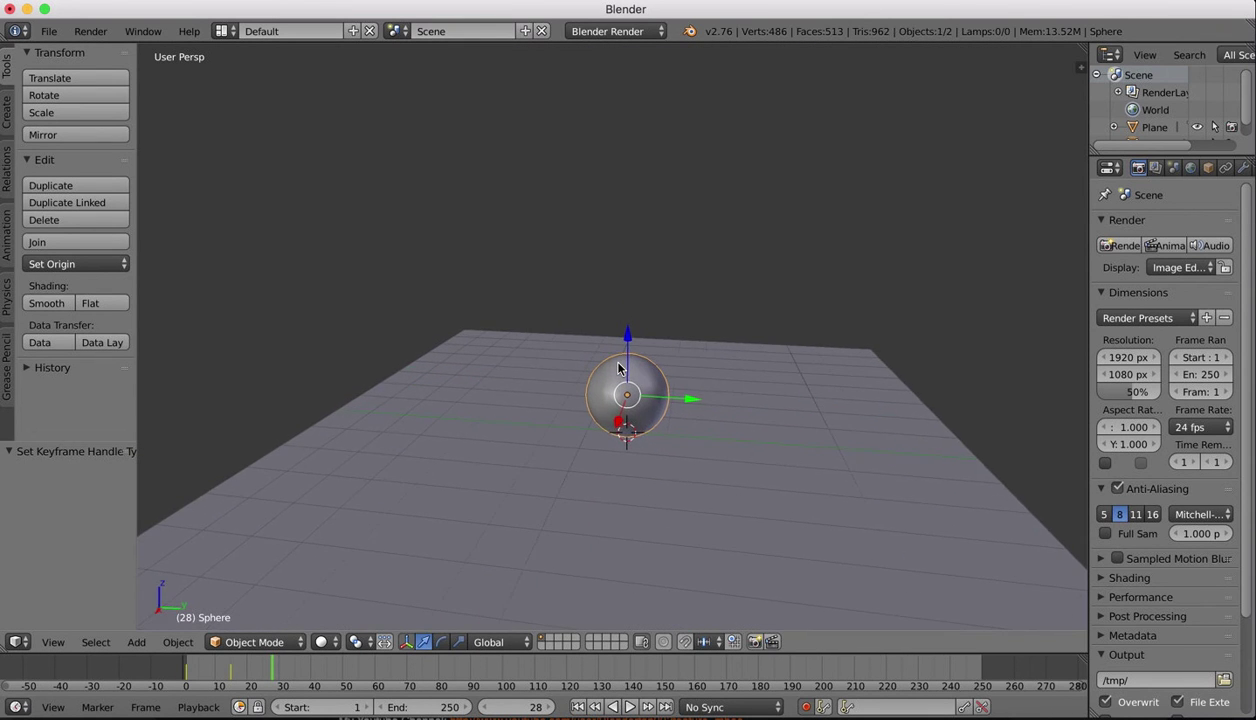
{"action": "scroll", "coordinate": [618, 368], "scroll_direction": "right", "scroll_amount": 5}
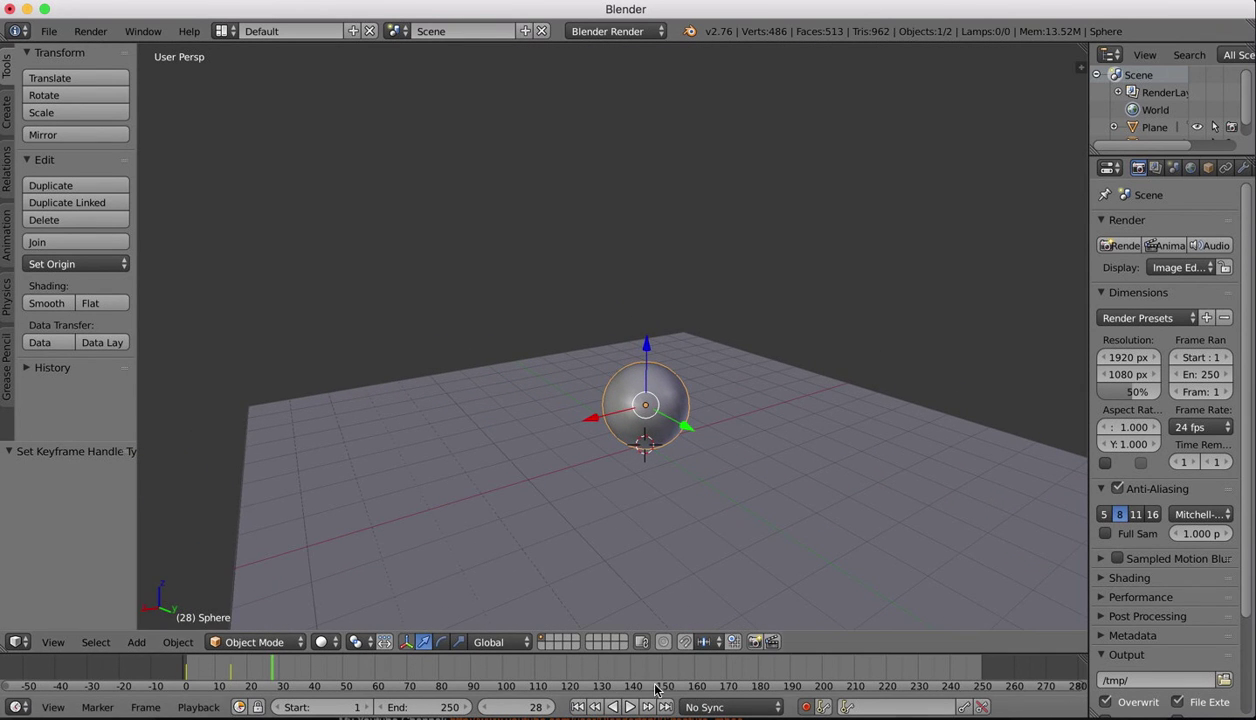
{"action": "left_click", "coordinate": [630, 707]}
{"action": "left_click", "coordinate": [630, 707]}
- Return to the first frame and set the timeline's start frame to 0 and end frame to 20
{"action": "left_click", "coordinate": [577, 707]}
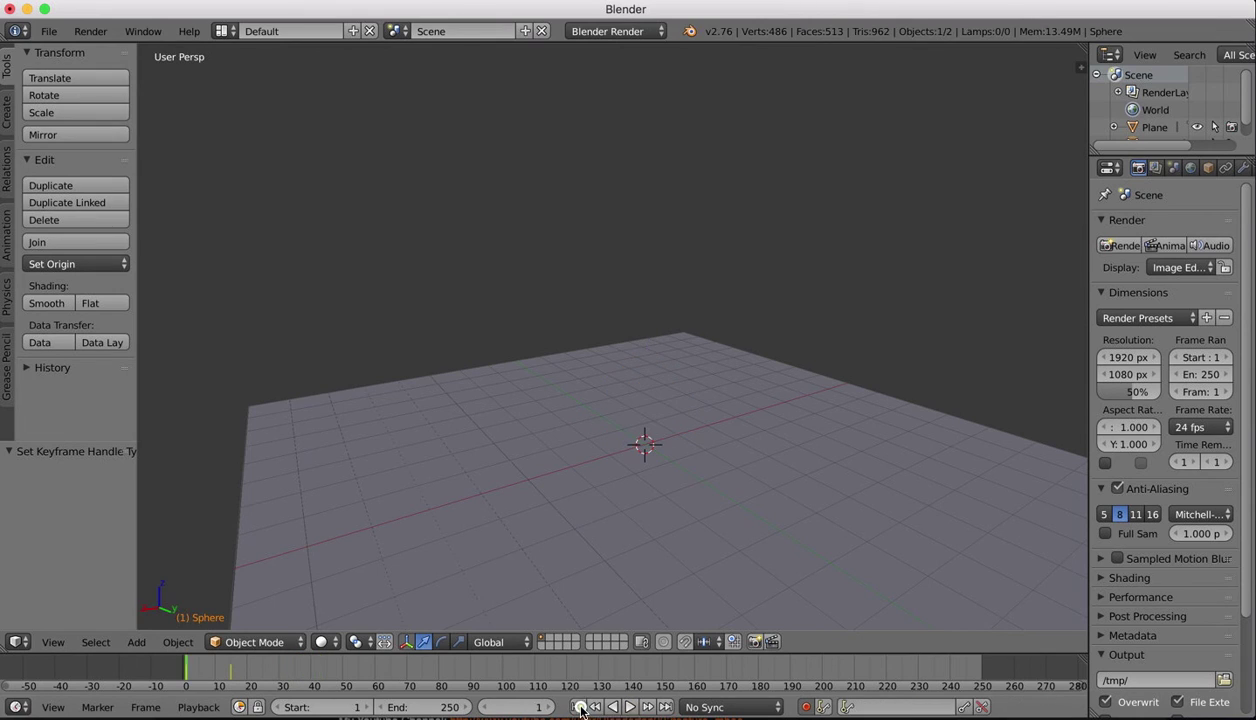
{"action": "left_click_drag", "start_coordinate": [455, 707], "coordinate": [20, 707]}
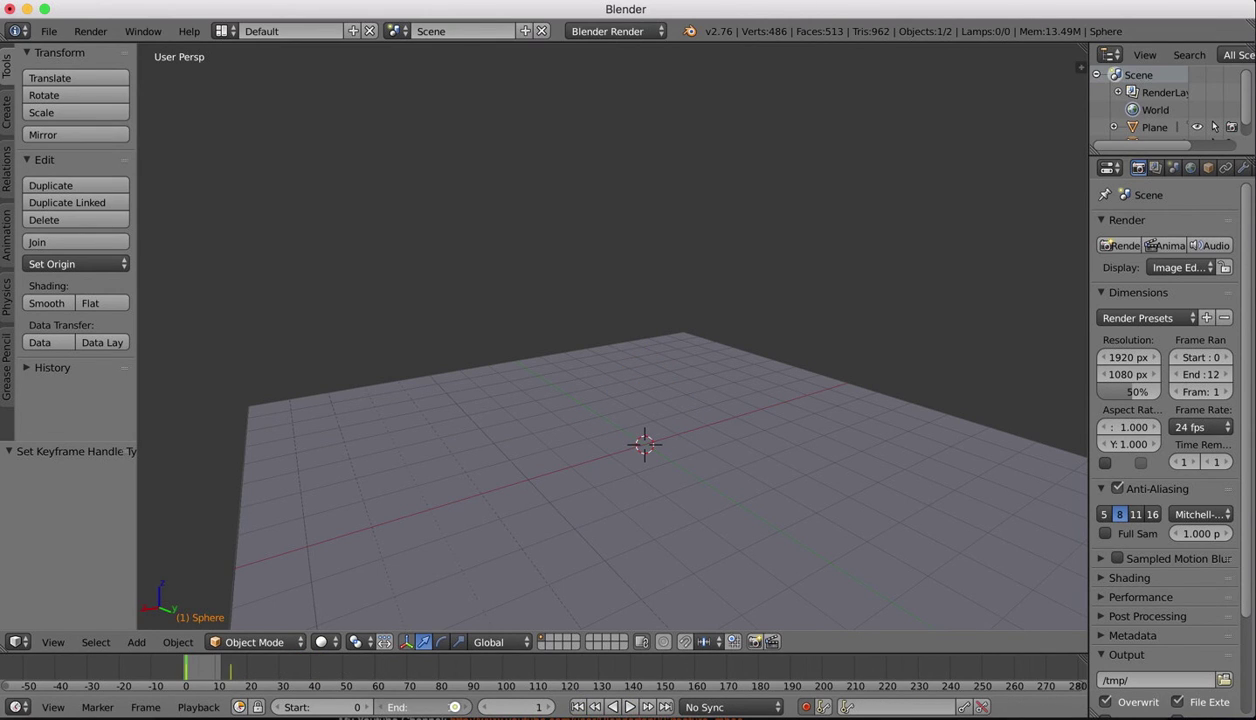
{"action": "left_click_drag", "start_coordinate": [454, 707], "coordinate": [455, 707]}
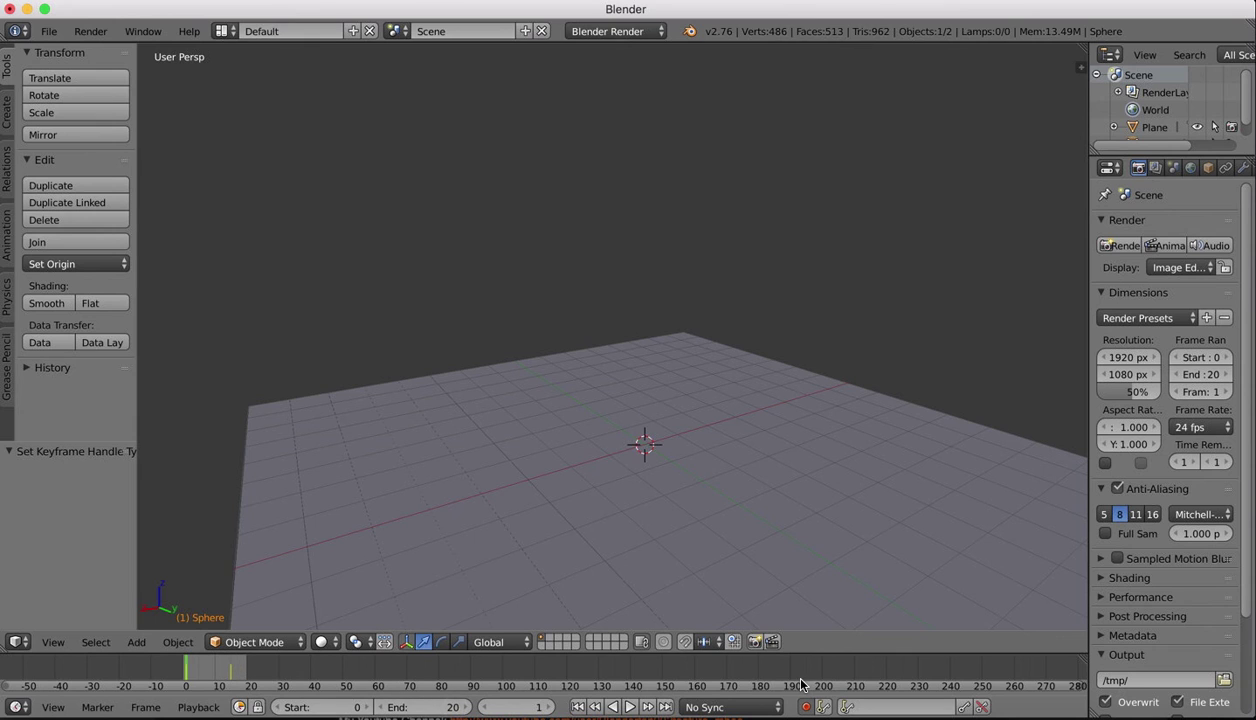
- Play the shortened animation loop several times to review the sphere's bounce in the 3D view, and stop playback
{"action": "left_click", "coordinate": [629, 707]}
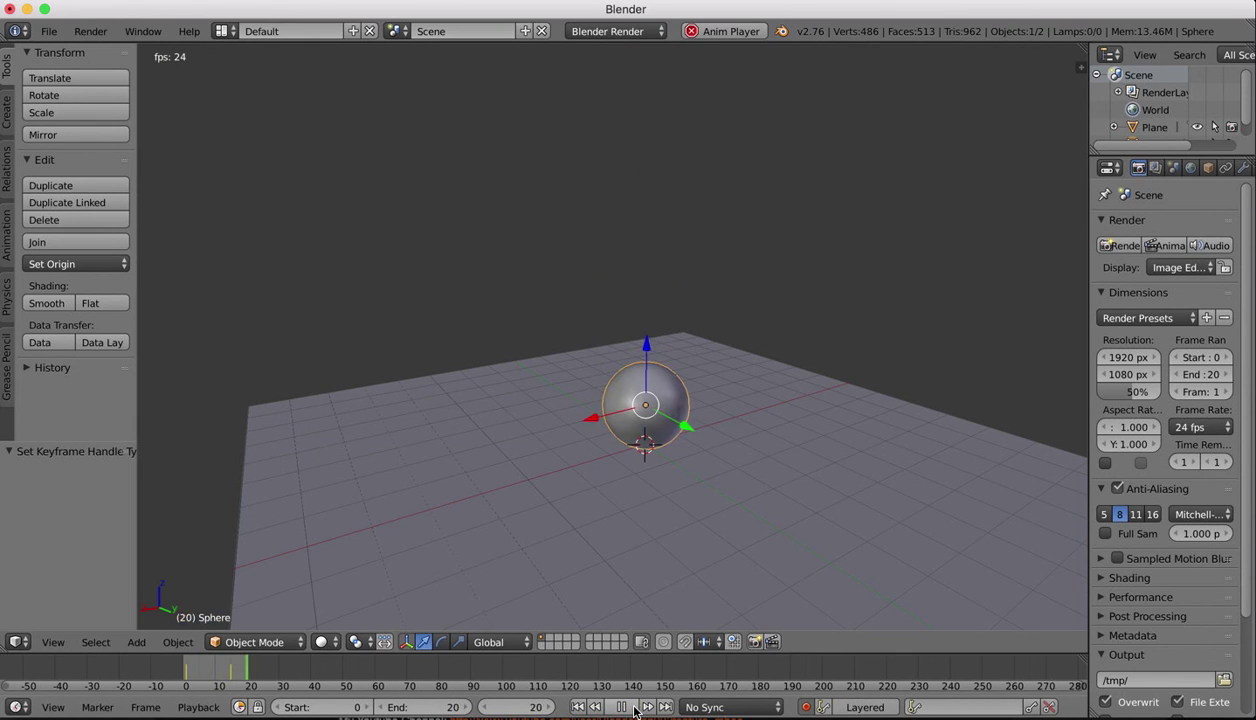
{"action": "left_click", "coordinate": [632, 708]}
{"action": "left_click", "coordinate": [632, 708]}
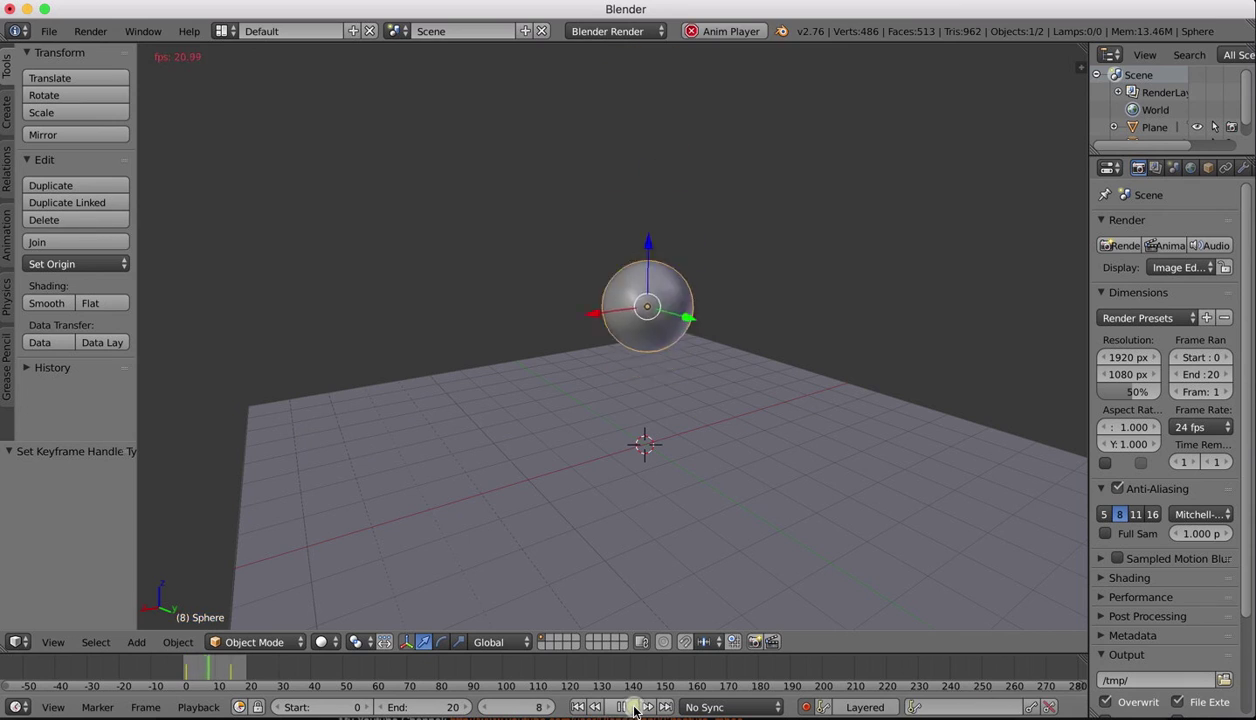
{"action": "left_click", "coordinate": [632, 708]}
{"action": "left_click", "coordinate": [632, 708]}
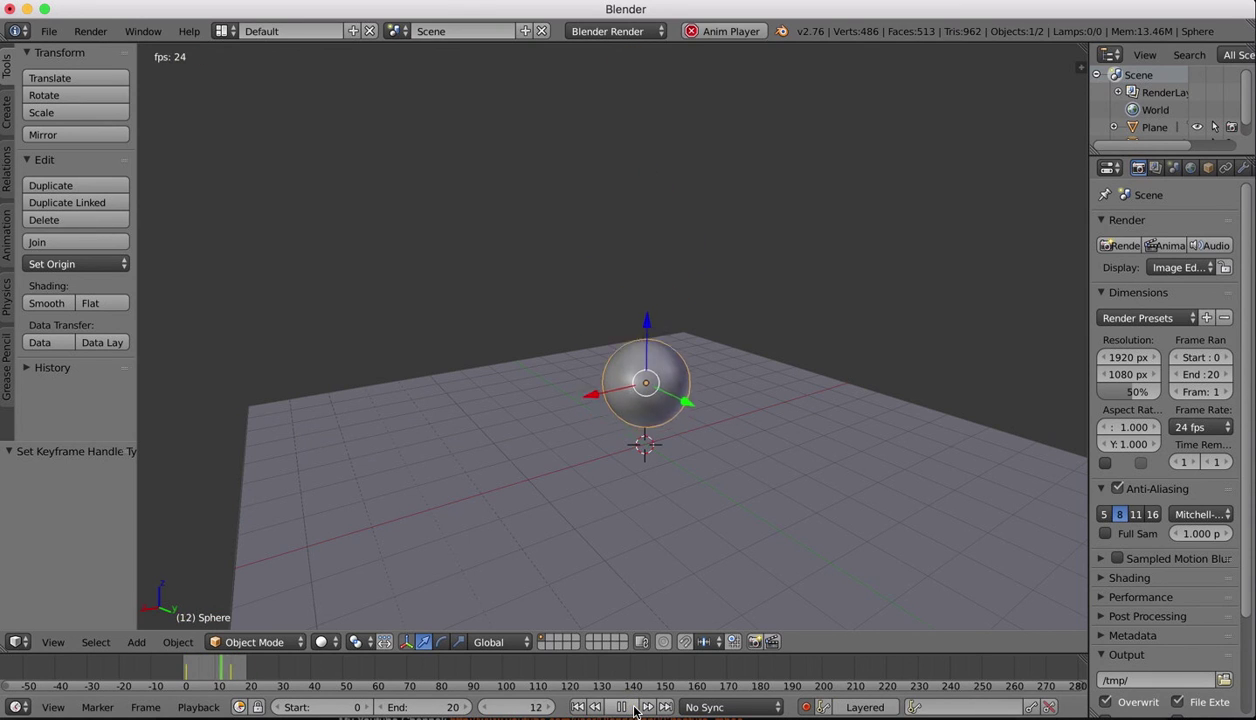
{"action": "left_click", "coordinate": [632, 708]}
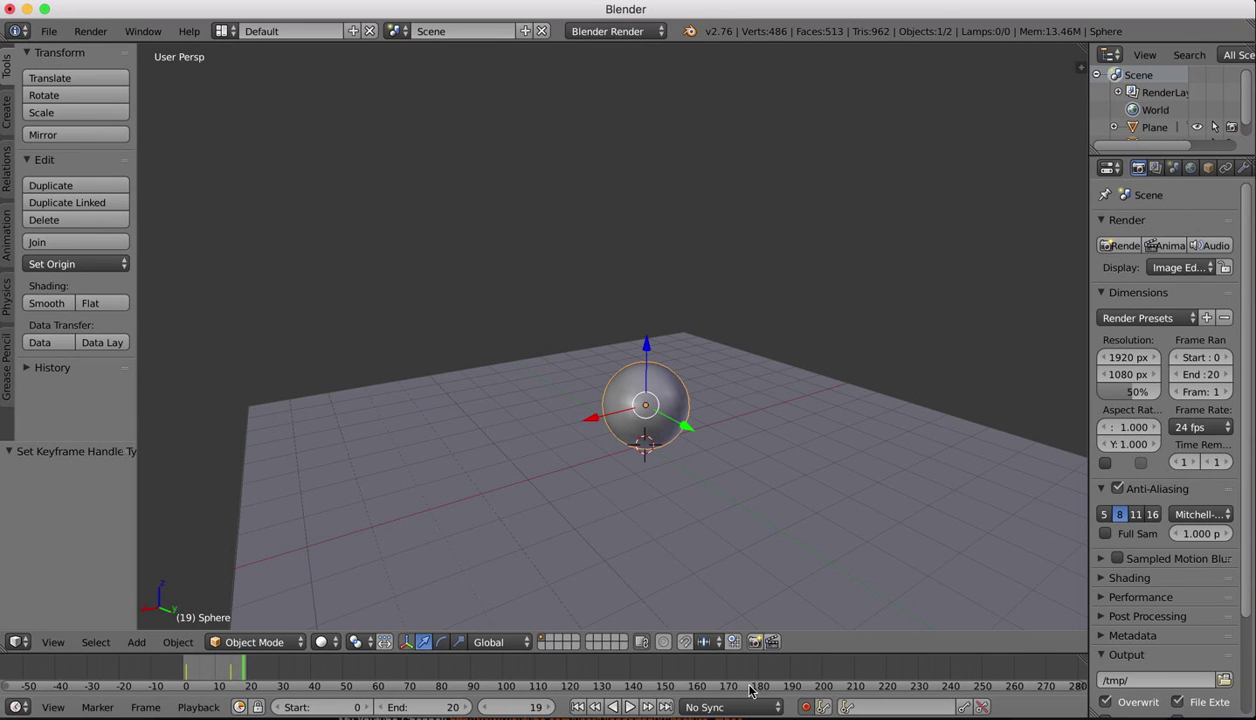
{"action": "scroll", "coordinate": [739, 488], "scroll_direction": "down", "scroll_amount": 5}
{"action": "scroll", "coordinate": [739, 484], "scroll_direction": "down", "scroll_amount": 5}
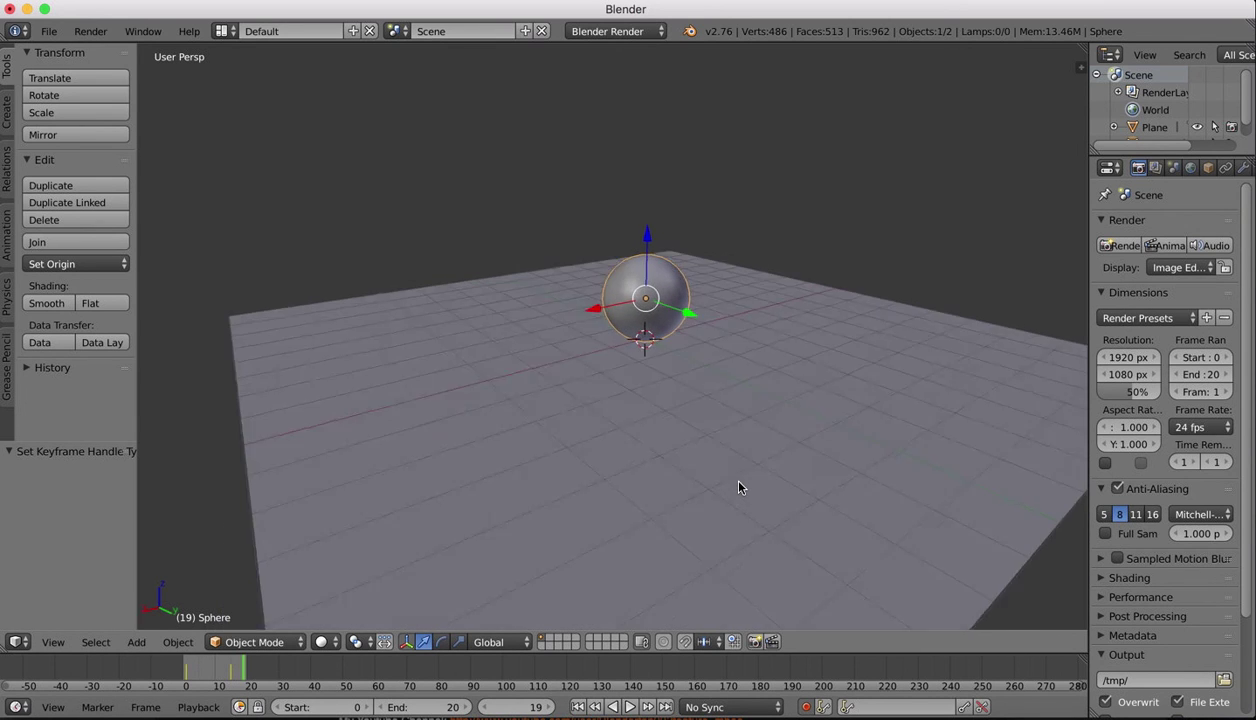